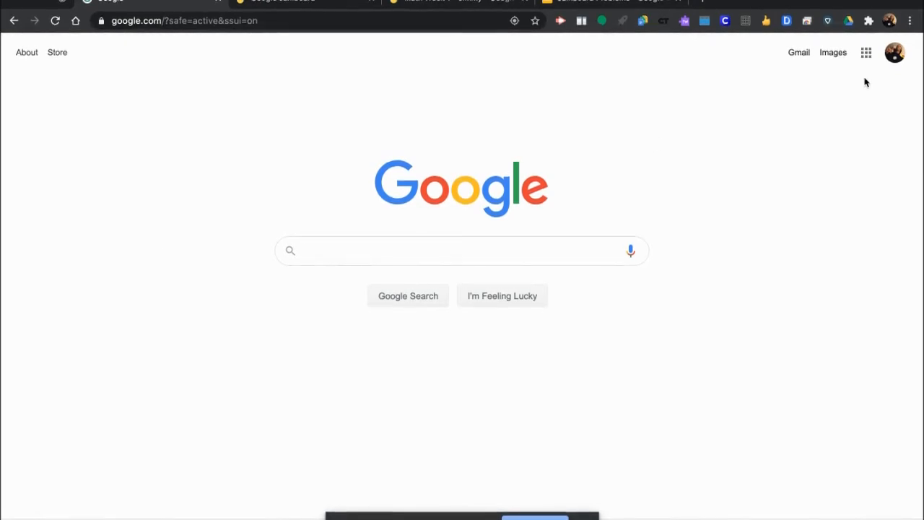
# Step: Open Jamboard from the list of Google apps
pyautogui.click(866, 54)
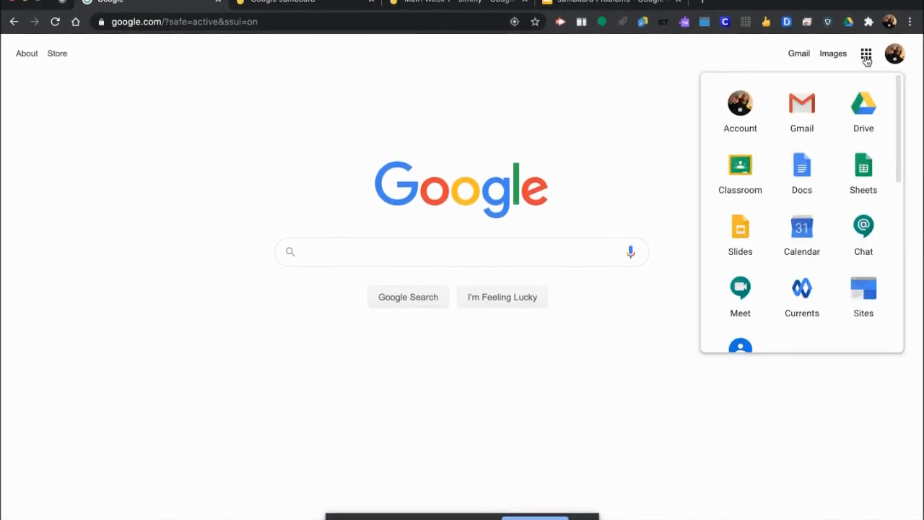
pyautogui.scroll(-6, 806, 208)
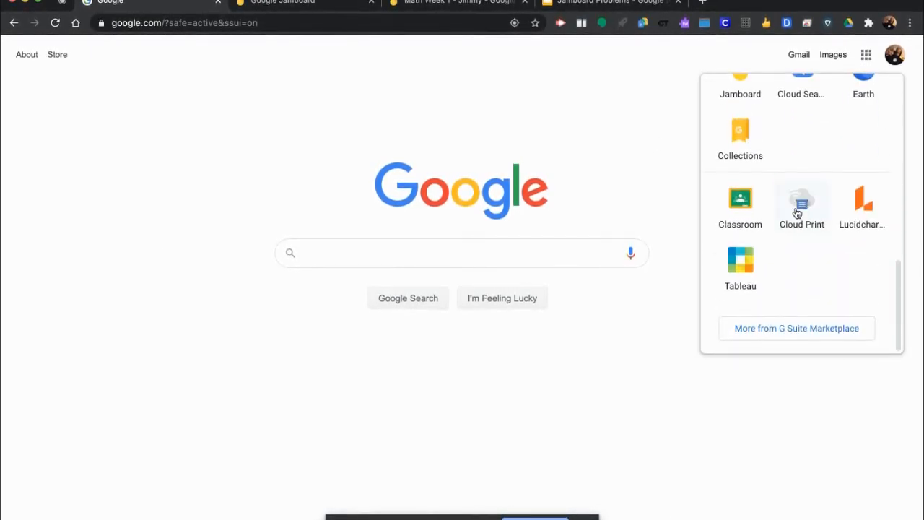
pyautogui.scroll(1, 762, 148)
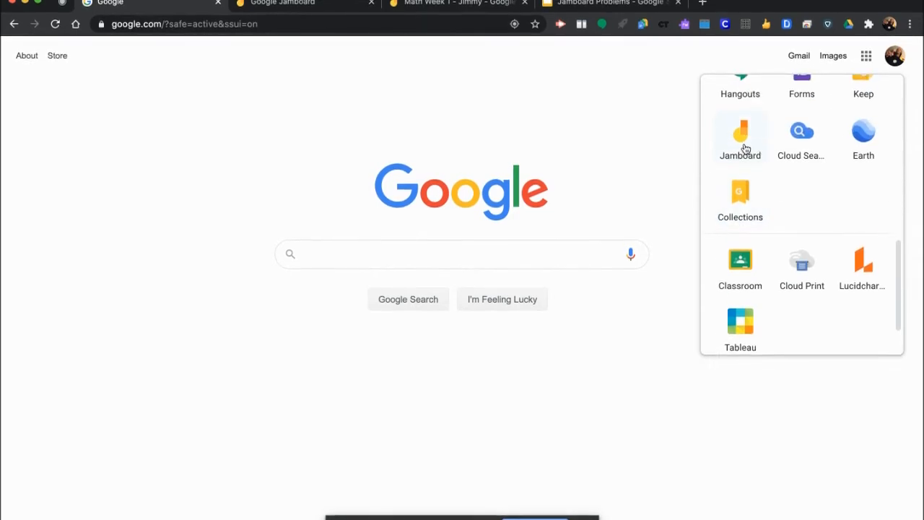
pyautogui.click(743, 145)
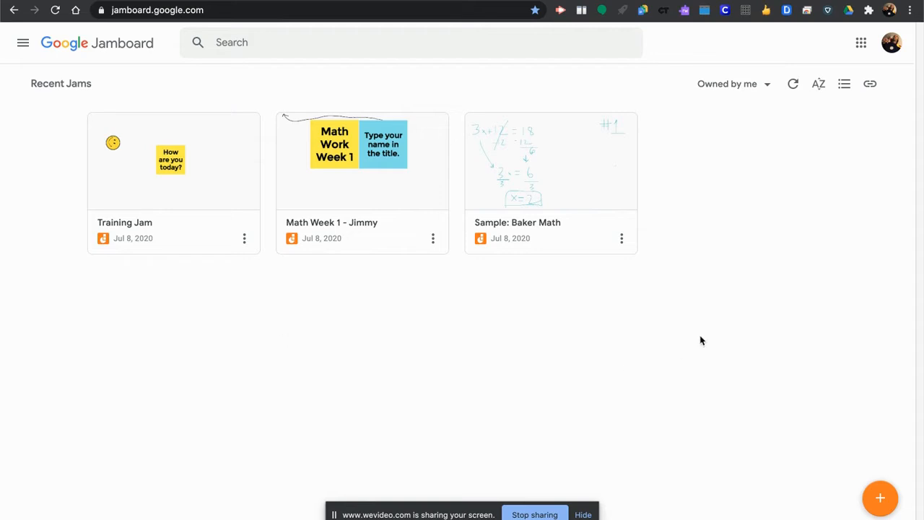
# Step: View the sort options for the recent jams, and switch the list to row view and back to grid view
pyautogui.click(819, 85)
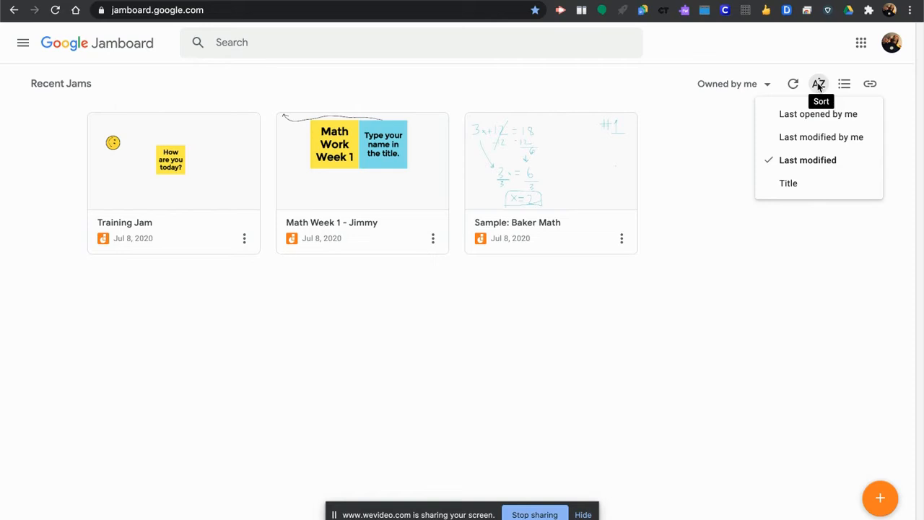
pyautogui.click(742, 156)
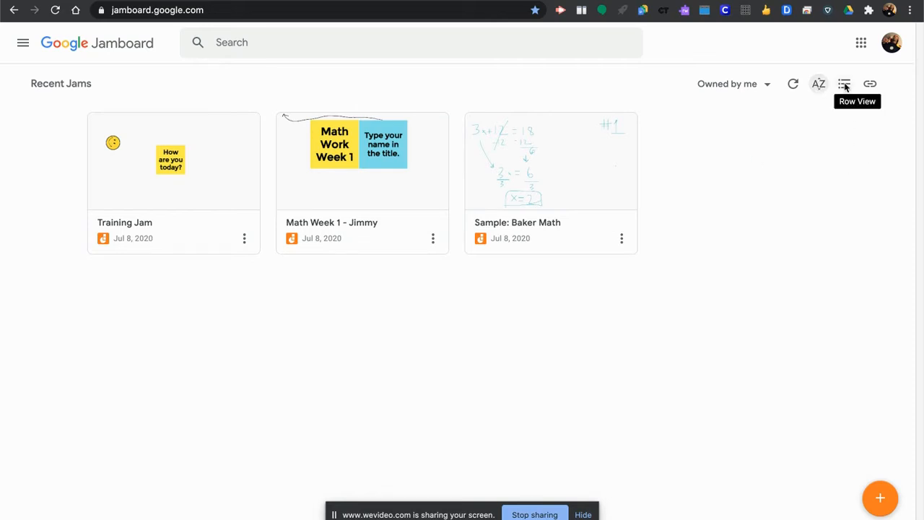
pyautogui.click(844, 85)
pyautogui.click(844, 85)
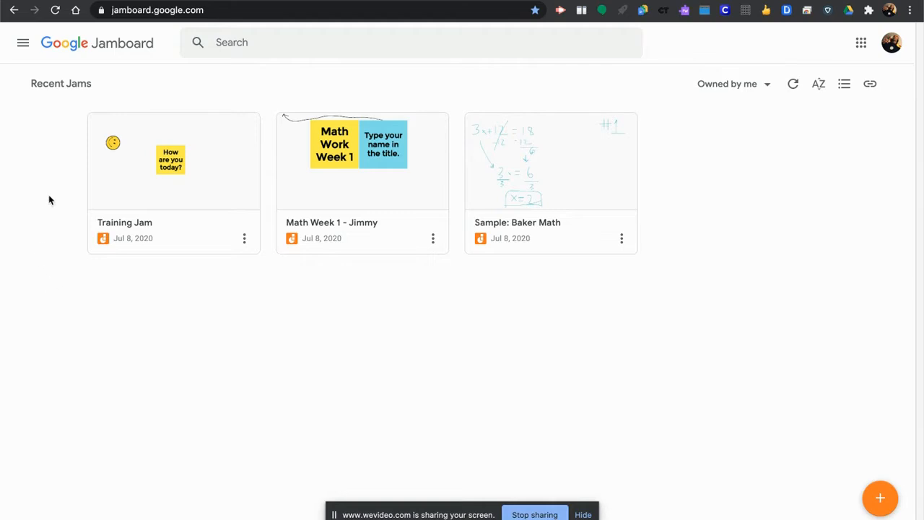
# Step: Open the Training Jam and view the background choices for its first frame
pyautogui.click(141, 179)
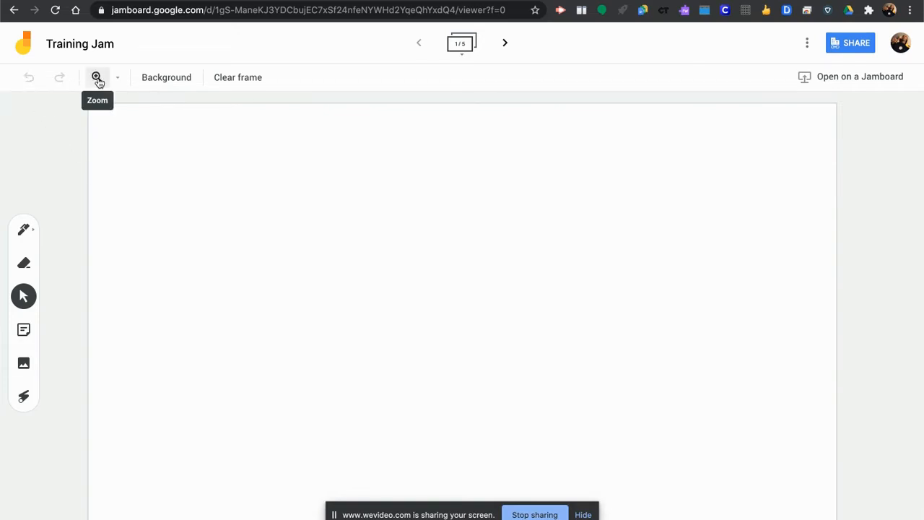
pyautogui.click(178, 78)
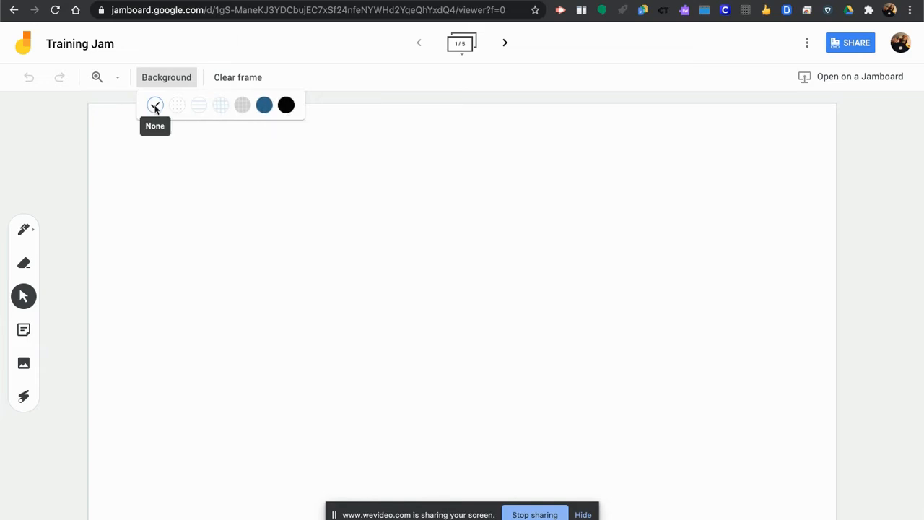
pyautogui.click(127, 238)
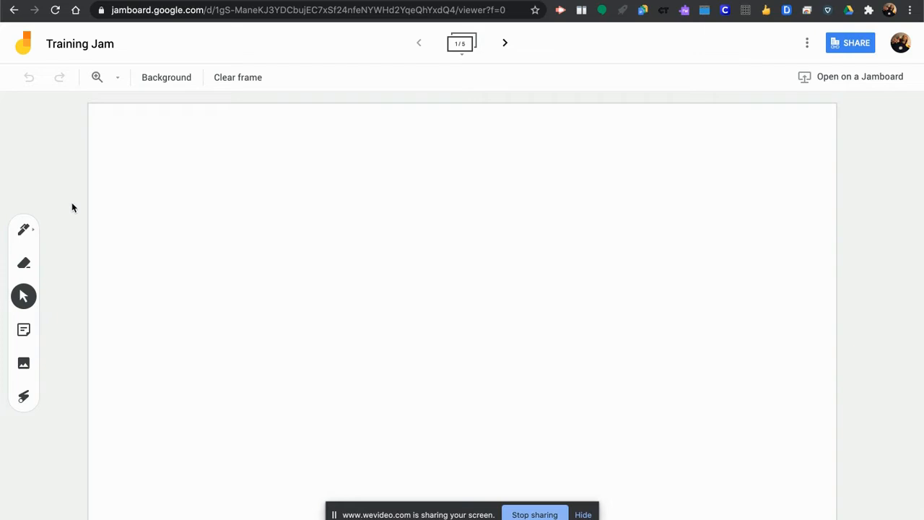
# Step: Draw a wavy black pen line across the upper part of the frame and a wavy blue highlighter stroke beneath it
pyautogui.click(23, 230)
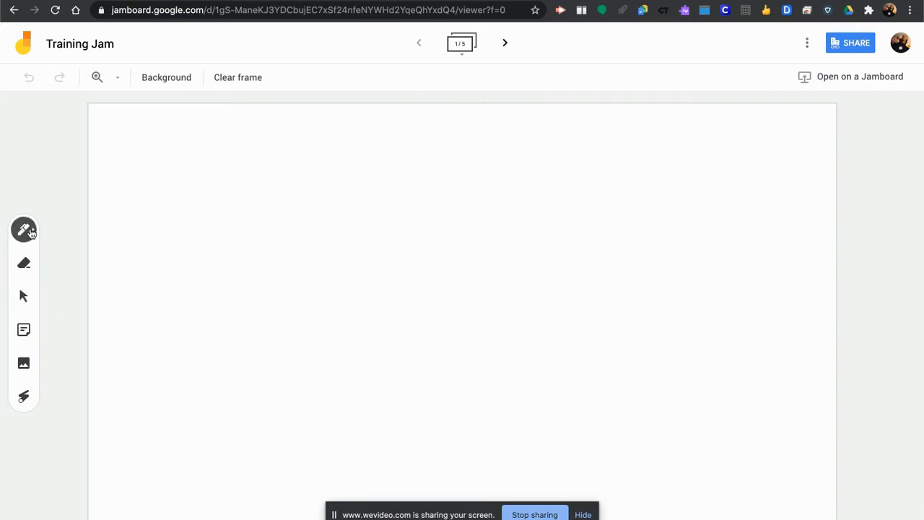
pyautogui.moveTo(173, 173)
pyautogui.mouseDown()
pyautogui.moveTo(367, 224)
pyautogui.moveTo(481, 169)
pyautogui.moveTo(535, 188)
pyautogui.mouseUp()
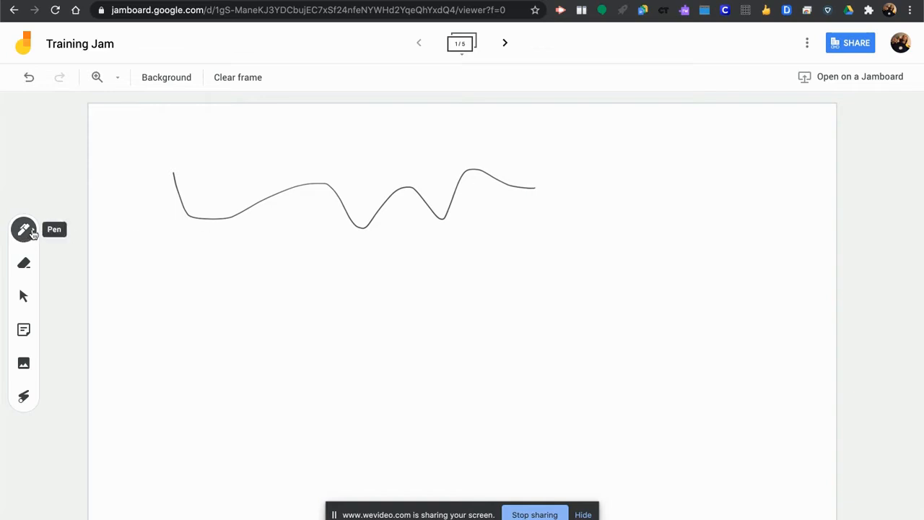
pyautogui.click(33, 233)
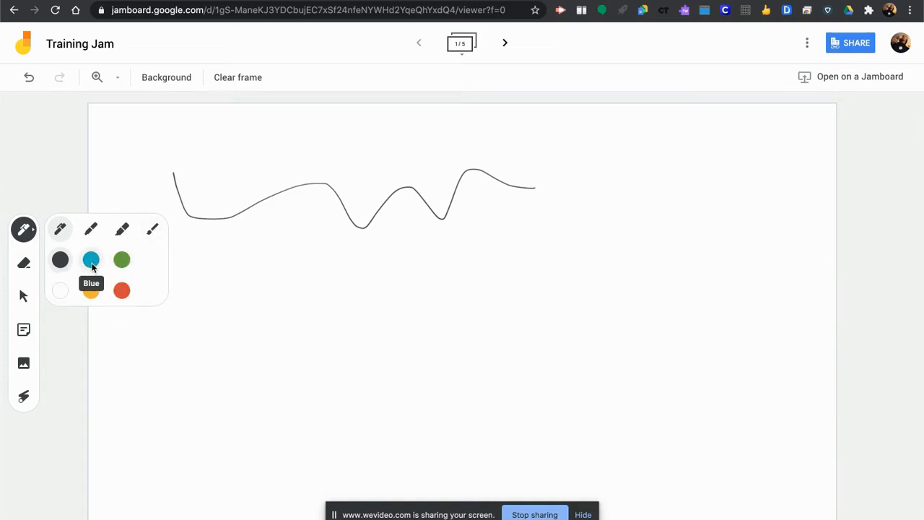
pyautogui.click(92, 262)
pyautogui.click(122, 229)
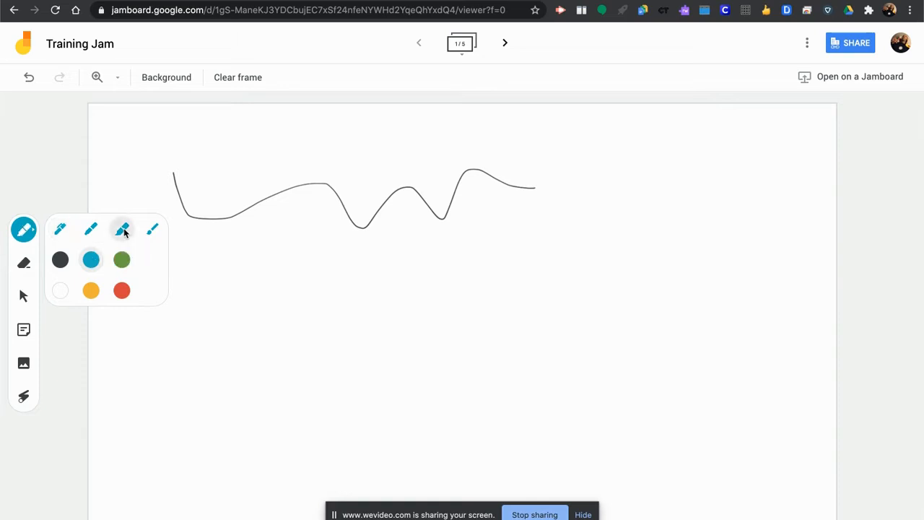
pyautogui.moveTo(221, 256)
pyautogui.mouseDown()
pyautogui.moveTo(281, 231)
pyautogui.moveTo(365, 277)
pyautogui.moveTo(481, 221)
pyautogui.moveTo(524, 260)
pyautogui.moveTo(560, 228)
pyautogui.mouseUp()
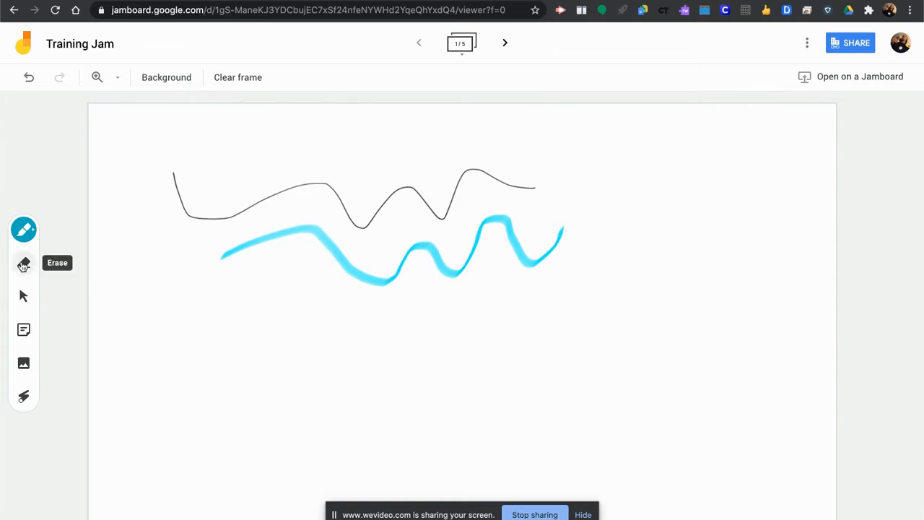
# Step: Erase part of the black line and clear everything from the frame, returning to the Select tool
pyautogui.click(24, 265)
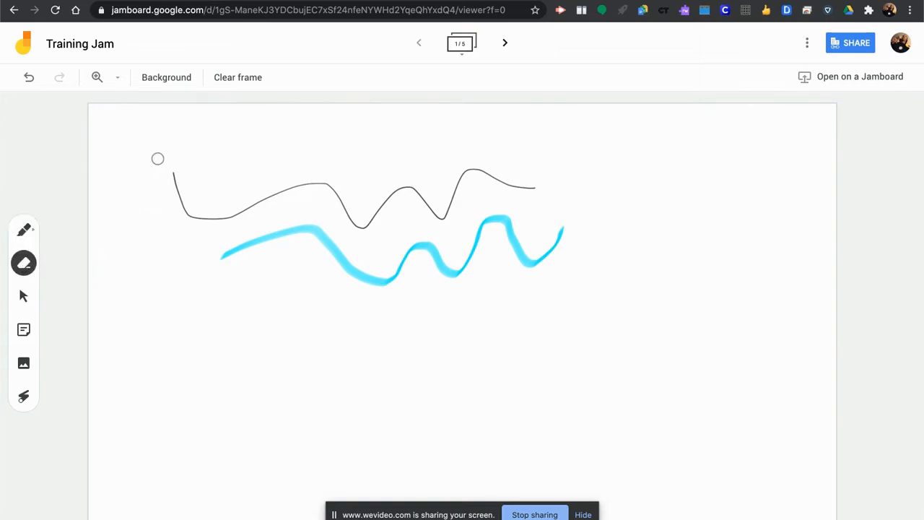
pyautogui.moveTo(167, 165)
pyautogui.mouseDown()
pyautogui.moveTo(184, 200)
pyautogui.moveTo(231, 222)
pyautogui.moveTo(324, 171)
pyautogui.moveTo(390, 252)
pyautogui.moveTo(411, 178)
pyautogui.moveTo(395, 171)
pyautogui.mouseUp()
pyautogui.click(237, 78)
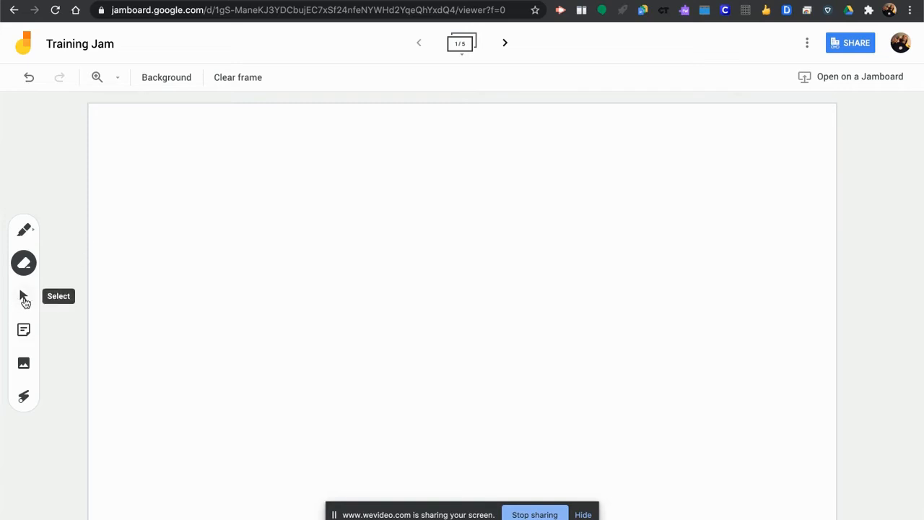
pyautogui.click(24, 299)
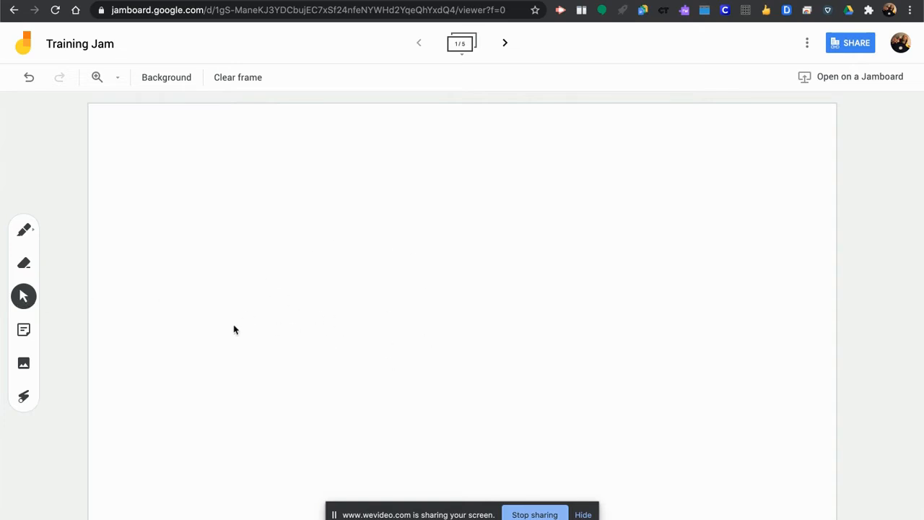
# Step: Add a yellow sticky note reading "Welcome to Class!" and dismiss the empty note that follows
pyautogui.click(24, 332)
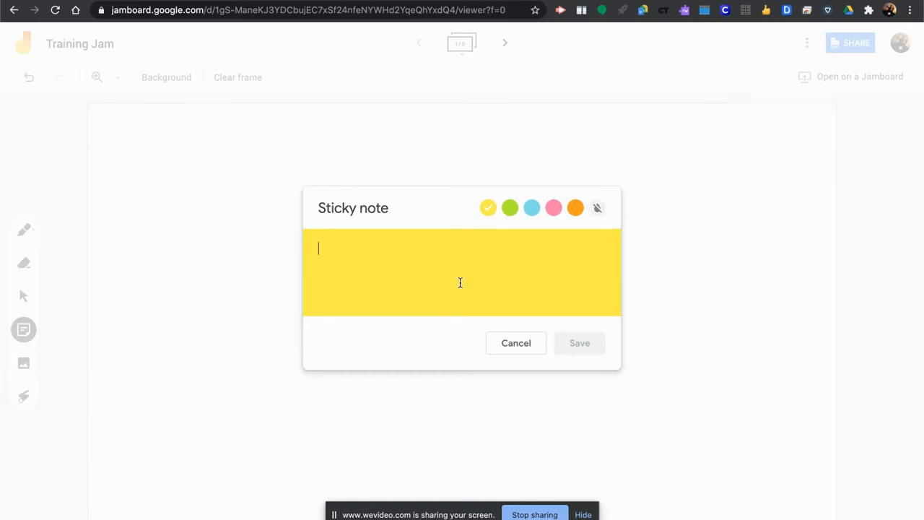
pyautogui.write('Welcom')
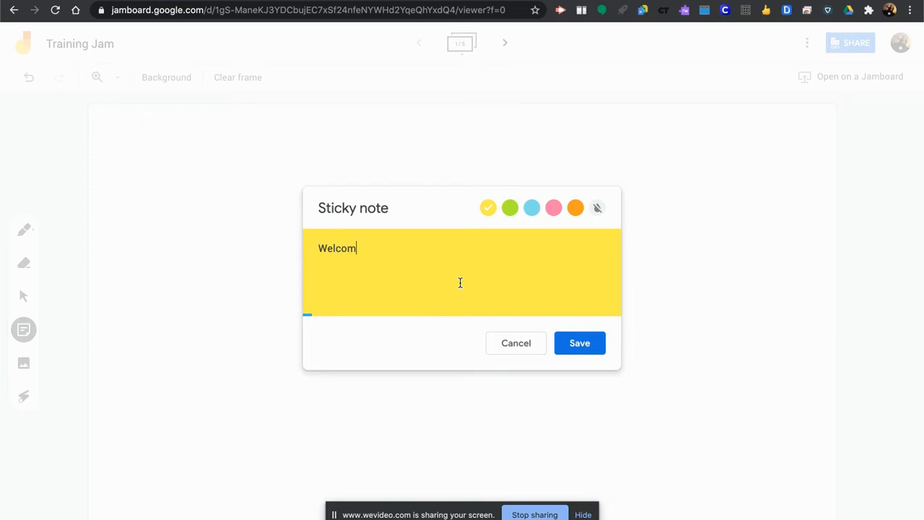
pyautogui.write('e to Class!')
pyautogui.click(583, 350)
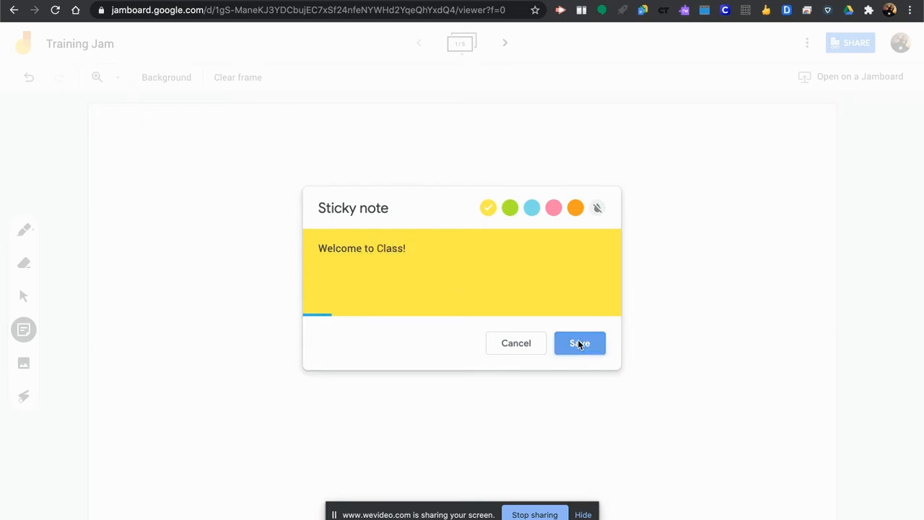
pyautogui.click(509, 345)
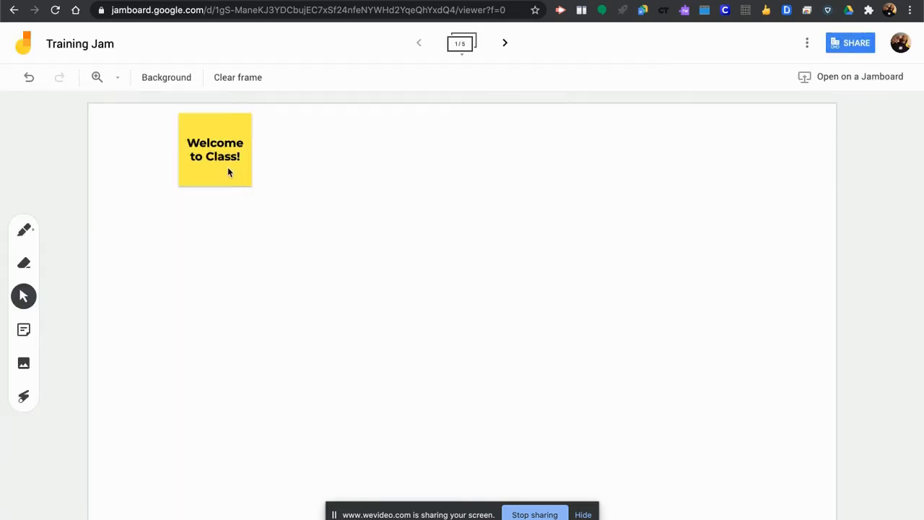
# Step: Move the "Welcome to Class!" sticky note to the middle of the frame and enlarge it to about double size
pyautogui.click(219, 161)
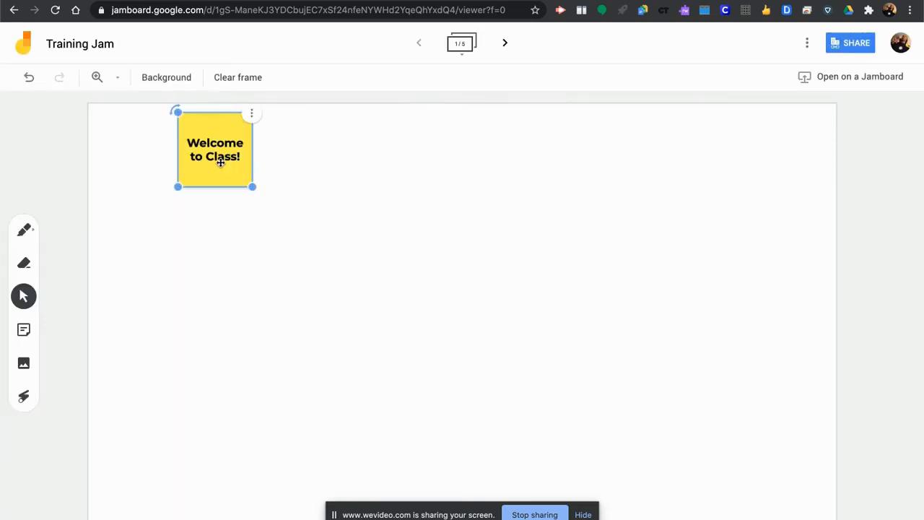
pyautogui.moveTo(214, 152); pyautogui.dragTo(459, 308)
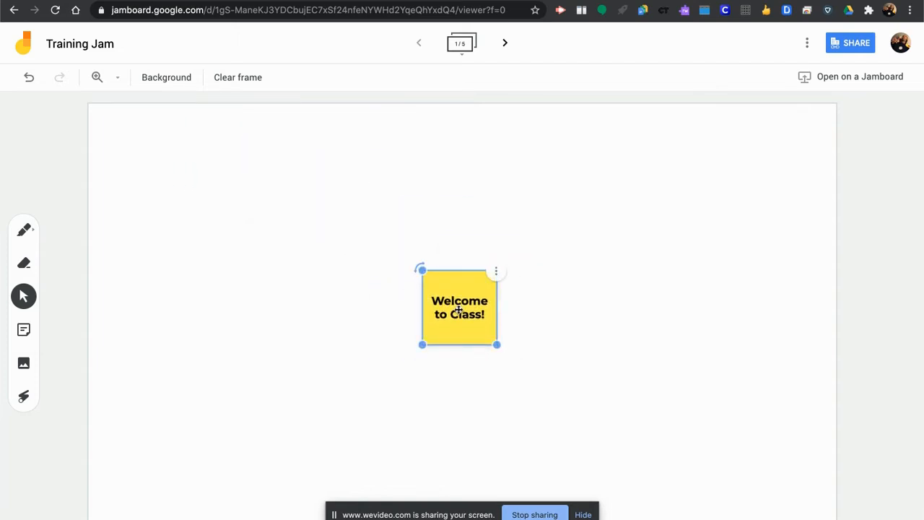
pyautogui.moveTo(424, 342); pyautogui.dragTo(348, 402)
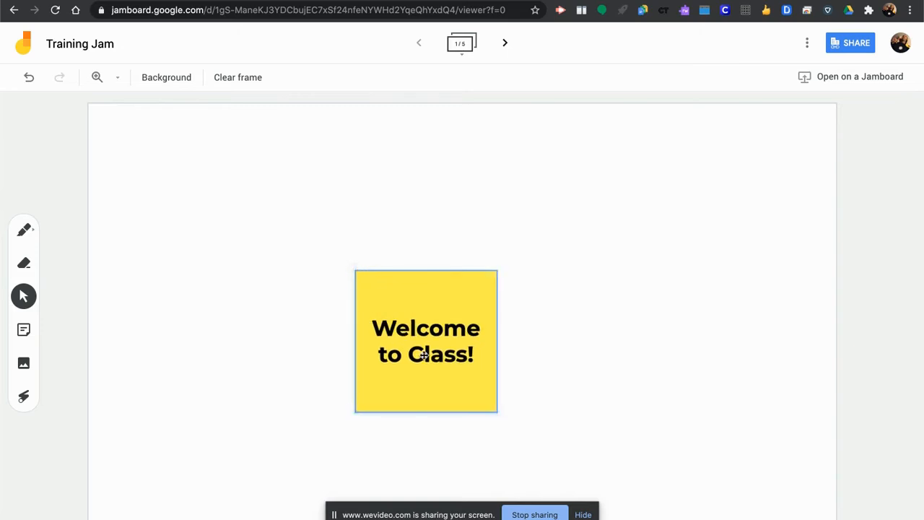
pyautogui.moveTo(420, 355); pyautogui.dragTo(446, 303)
pyautogui.moveTo(385, 217)
pyautogui.mouseDown()
pyautogui.moveTo(346, 265)
pyautogui.moveTo(429, 214)
pyautogui.moveTo(381, 213)
pyautogui.mouseUp()
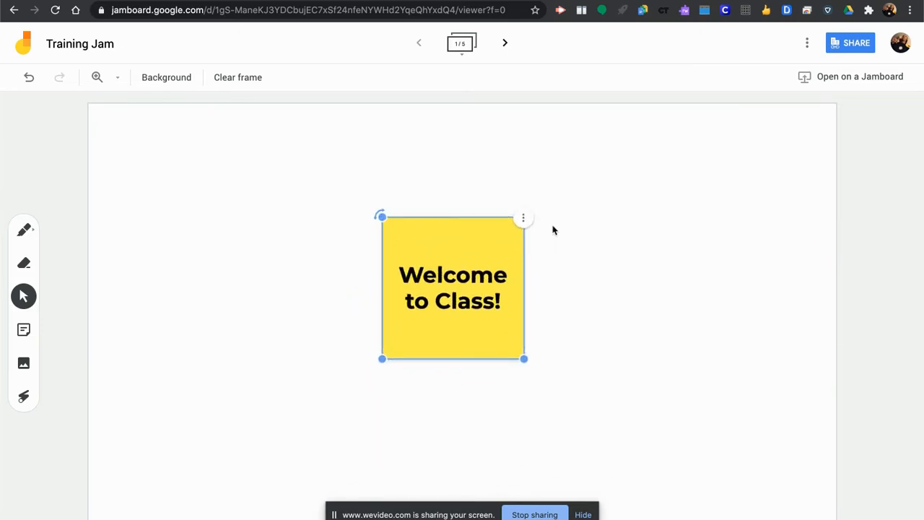
# Step: Duplicate the "Welcome to Class!" sticky note and delete the copy
pyautogui.click(522, 220)
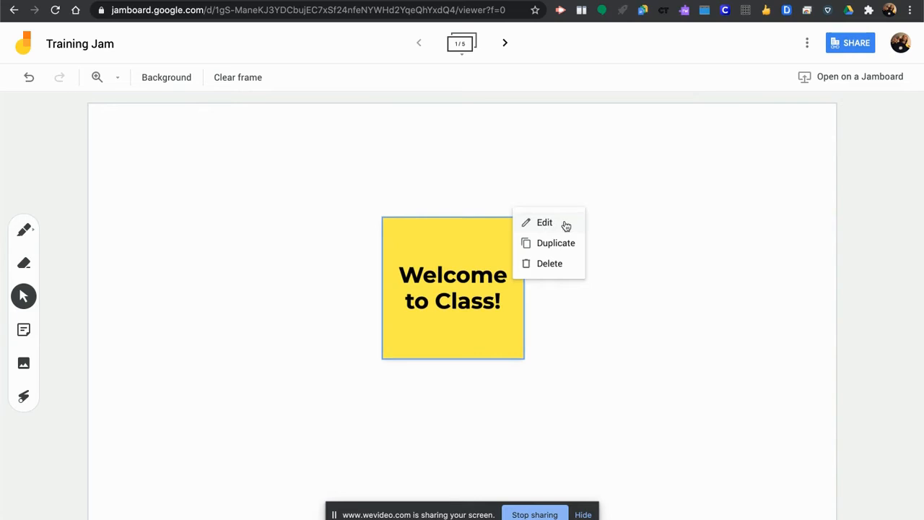
pyautogui.click(566, 244)
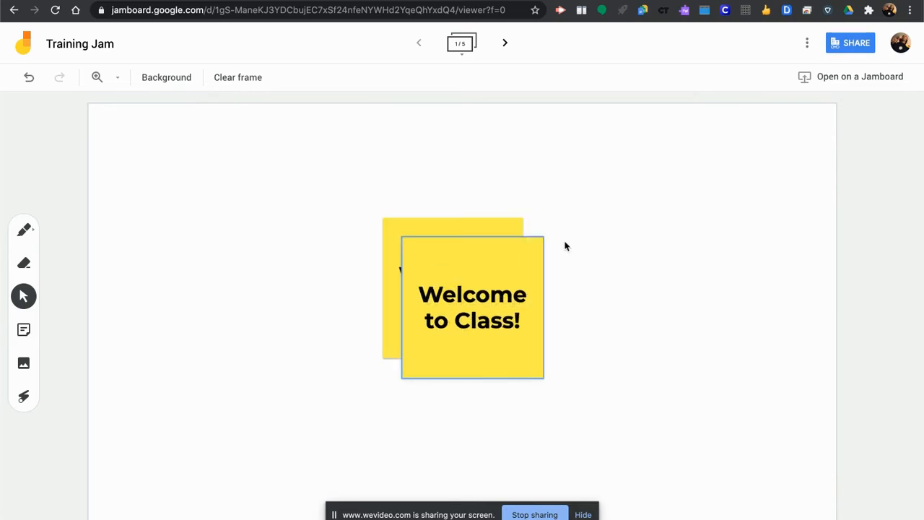
pyautogui.click(542, 240)
pyautogui.click(567, 285)
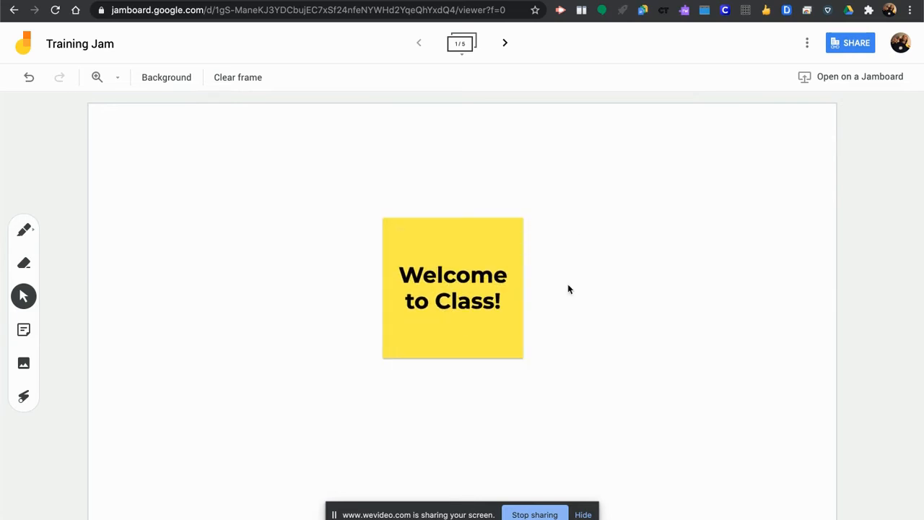
# Step: Search Google Images for "hello" and insert the picture of four cartoon children around the word hello
pyautogui.click(23, 366)
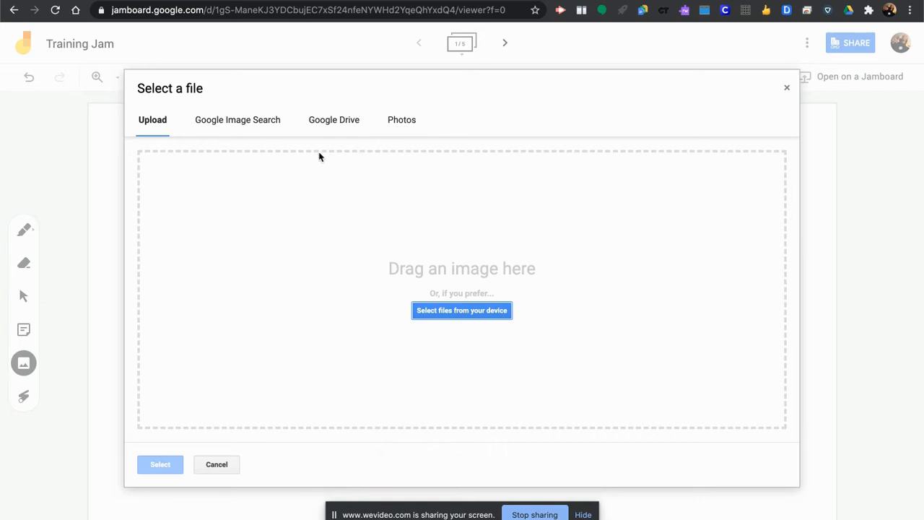
pyautogui.click(239, 123)
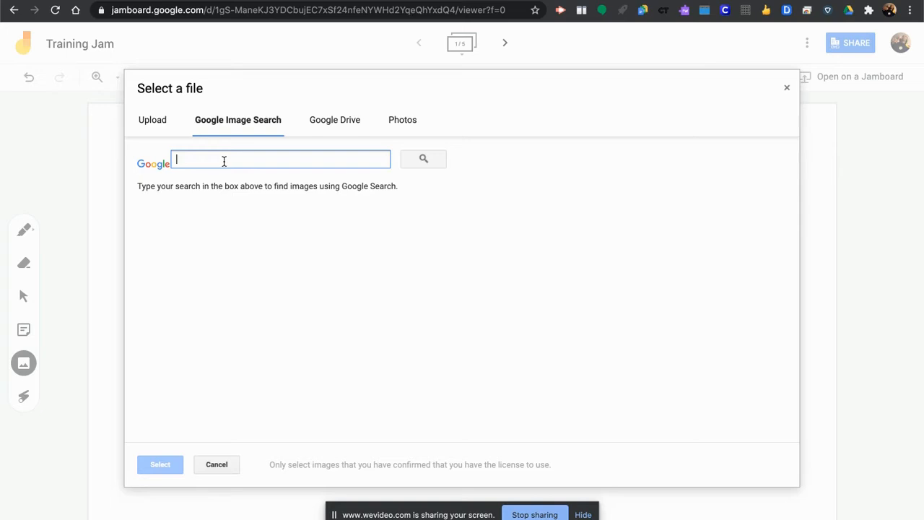
pyautogui.write('hello')
pyautogui.press('Return')
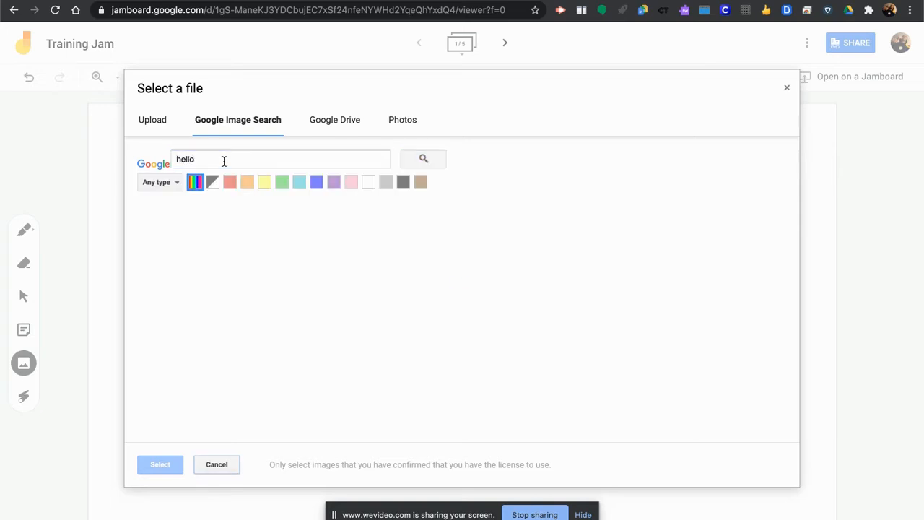
pyautogui.doubleClick(186, 255)
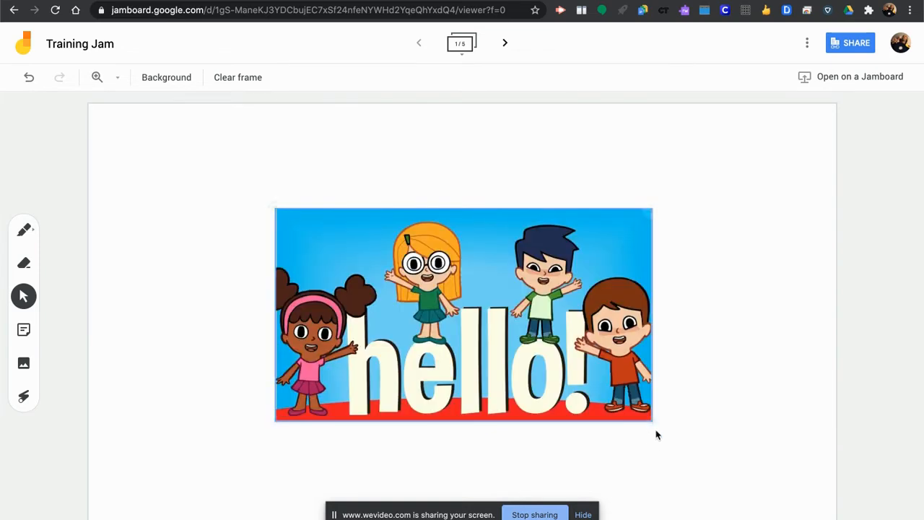
# Step: Shrink the hello picture, place it left of the "Welcome to Class!" sticky note and tilt it counterclockwise
pyautogui.moveTo(651, 419); pyautogui.dragTo(384, 296)
pyautogui.moveTo(279, 213); pyautogui.dragTo(180, 290)
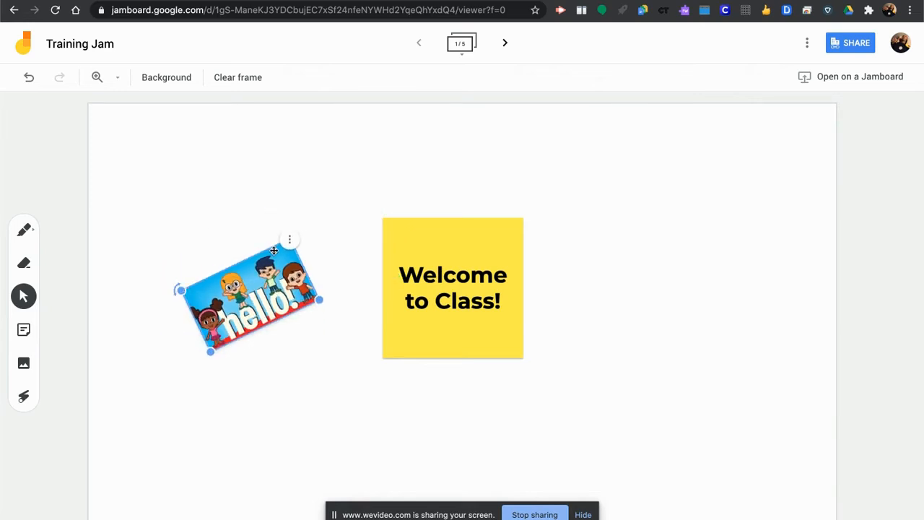
pyautogui.click(296, 246)
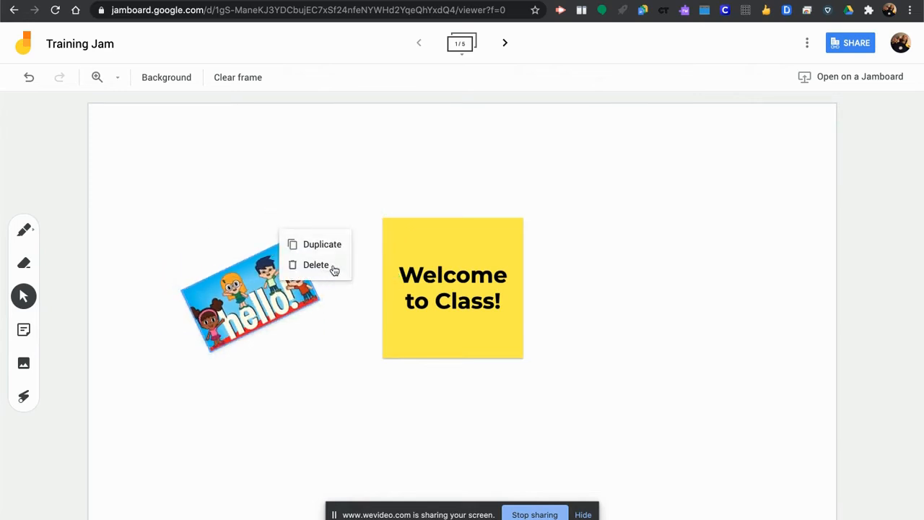
pyautogui.click(312, 372)
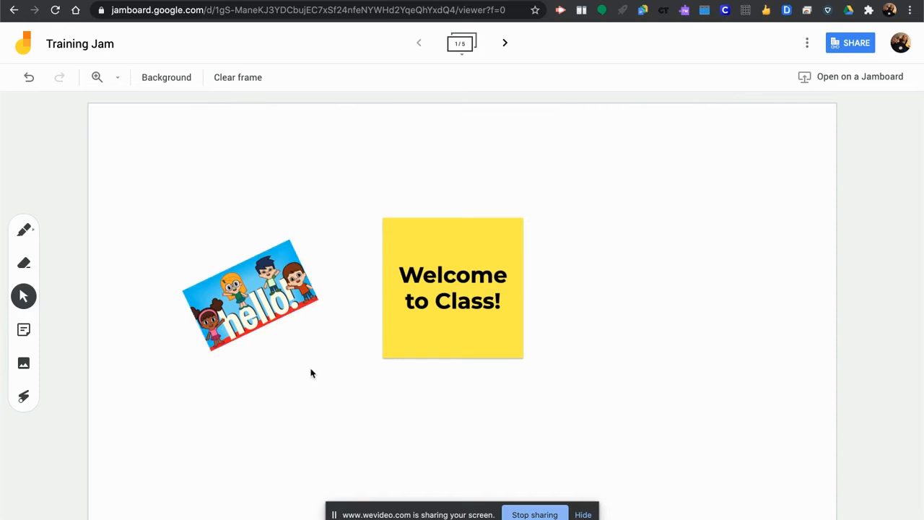
# Step: Use the laser pointer to trace a temporary mark just below the hello picture
pyautogui.click(24, 398)
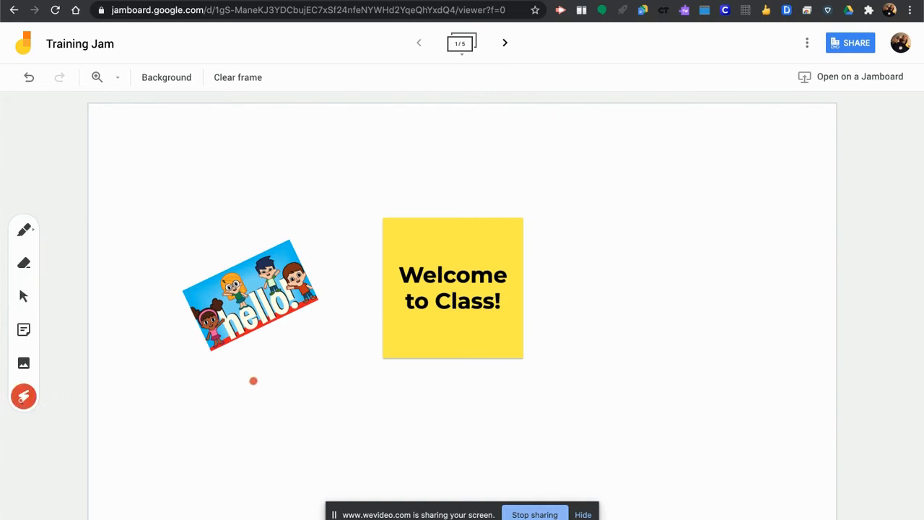
pyautogui.moveTo(299, 346)
pyautogui.mouseDown()
pyautogui.moveTo(248, 204)
pyautogui.moveTo(282, 388)
pyautogui.moveTo(322, 227)
pyautogui.moveTo(553, 265)
pyautogui.moveTo(353, 340)
pyautogui.moveTo(553, 390)
pyautogui.moveTo(531, 262)
pyautogui.moveTo(289, 324)
pyautogui.moveTo(208, 392)
pyautogui.mouseUp()
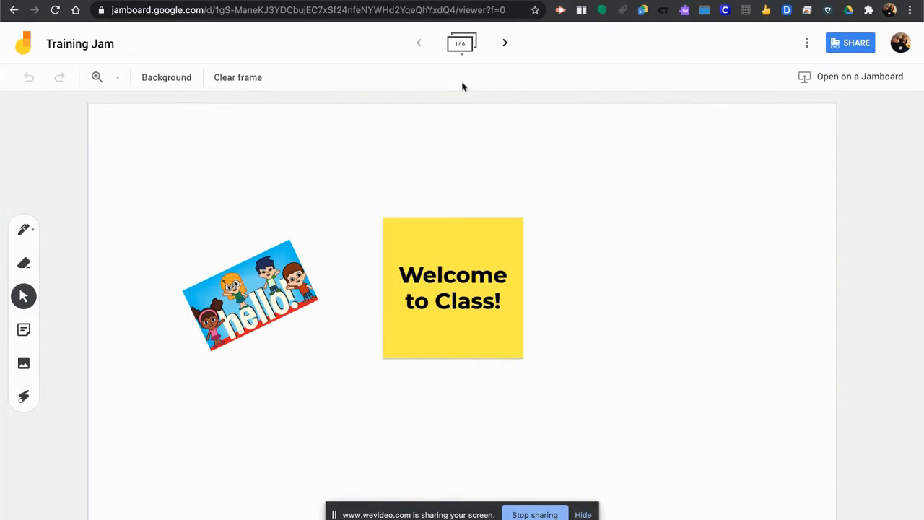
# Step: Examine the jam's frames in the frame overview, return to frame 1 and review its duplicate and delete options
pyautogui.click(462, 45)
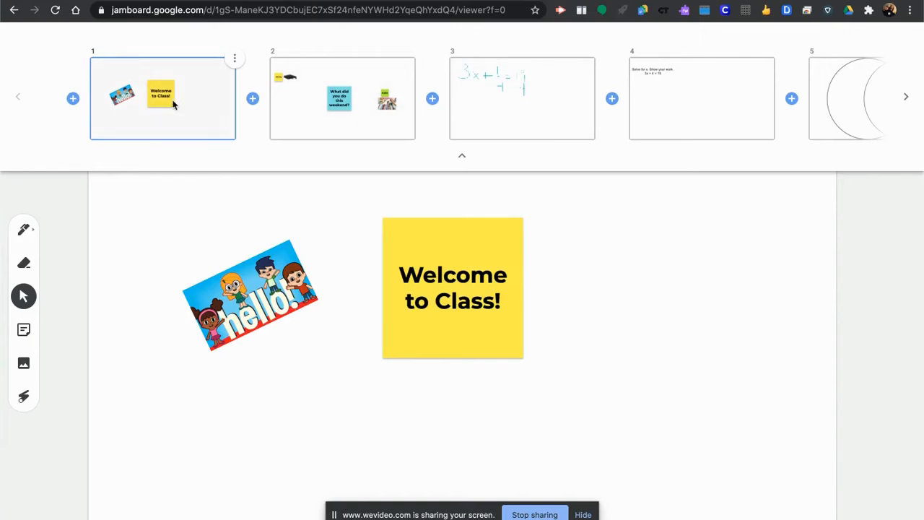
pyautogui.click(912, 101)
pyautogui.click(912, 101)
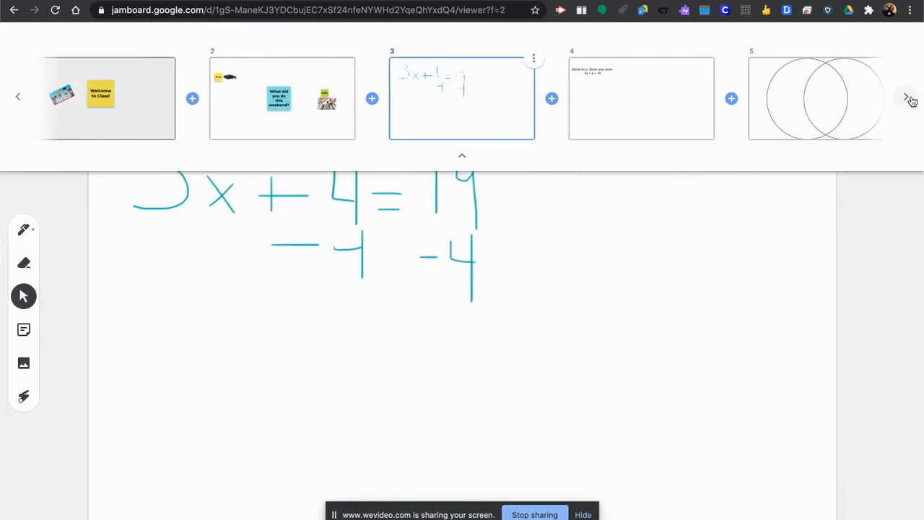
pyautogui.click(19, 99)
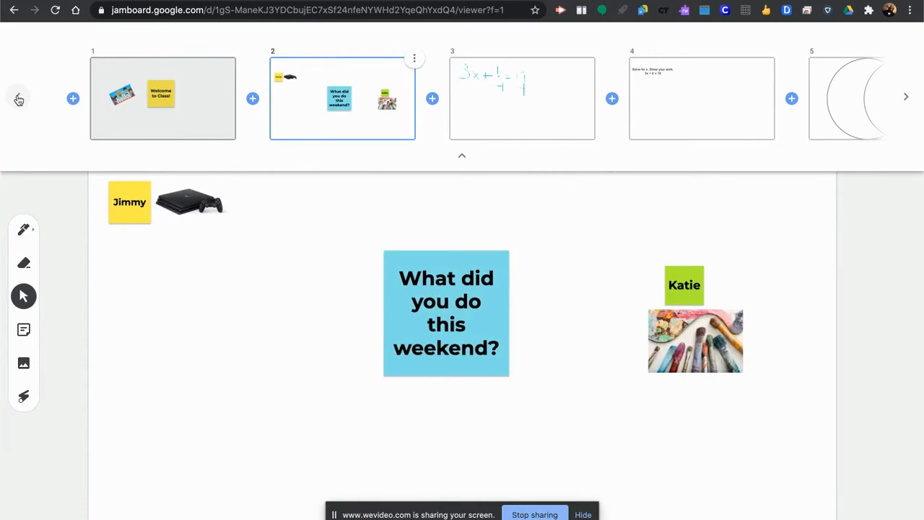
pyautogui.click(19, 99)
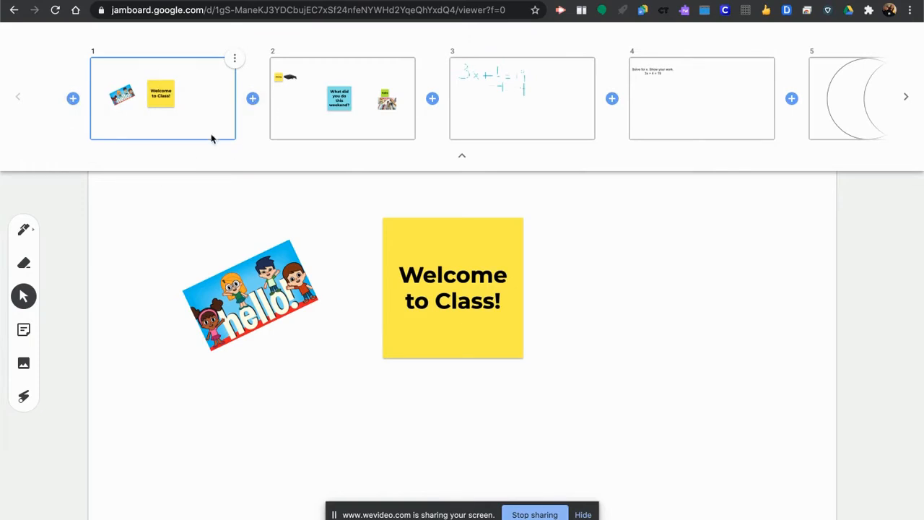
pyautogui.click(235, 59)
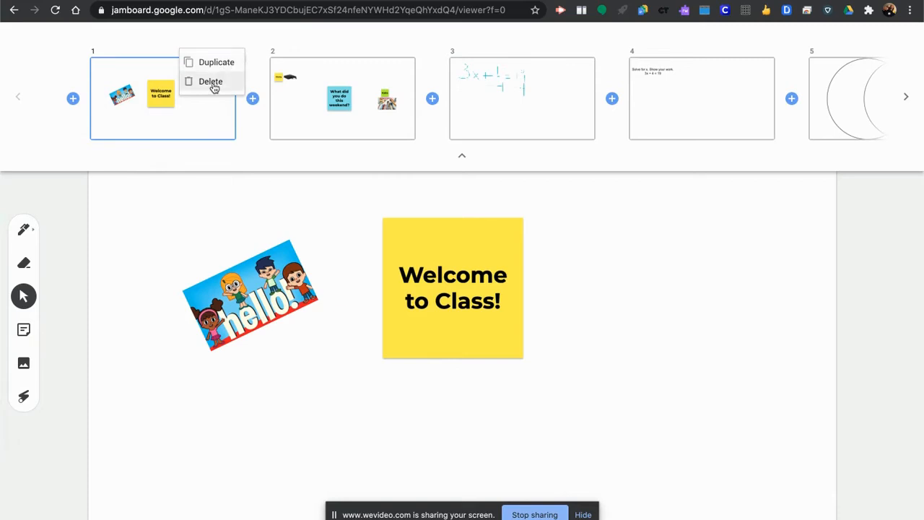
pyautogui.click(458, 153)
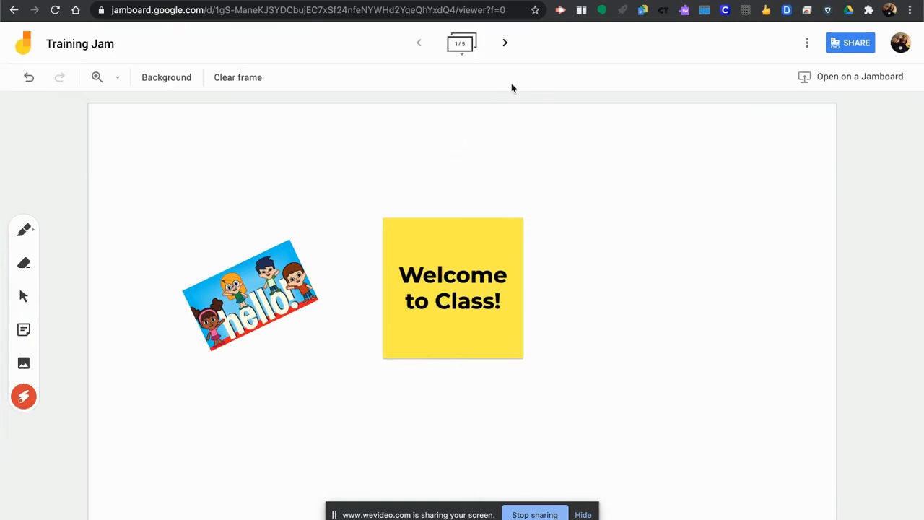
# Step: Go to frame 2, point out the "What did you do this weekend?" note with the laser, and return to the Select tool
pyautogui.click(506, 45)
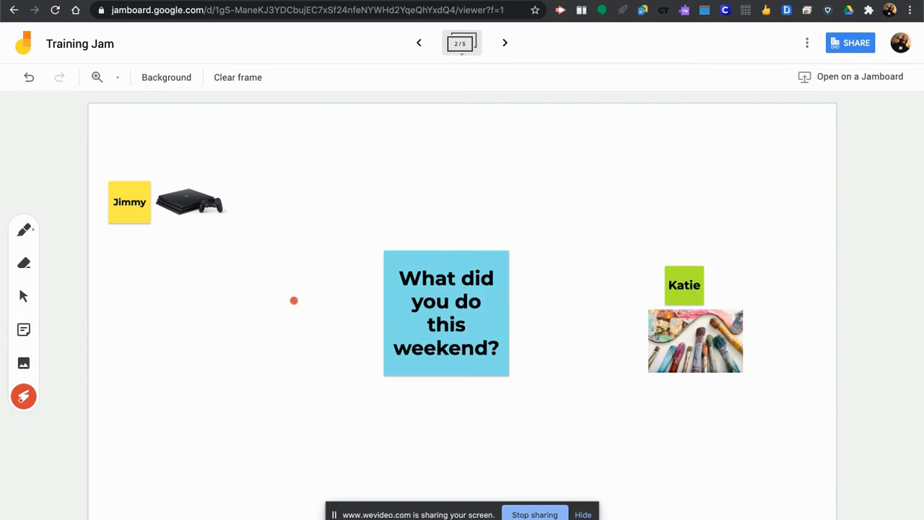
pyautogui.moveTo(354, 281)
pyautogui.mouseDown()
pyautogui.moveTo(522, 202)
pyautogui.moveTo(458, 397)
pyautogui.moveTo(404, 238)
pyautogui.mouseUp()
pyautogui.click(23, 296)
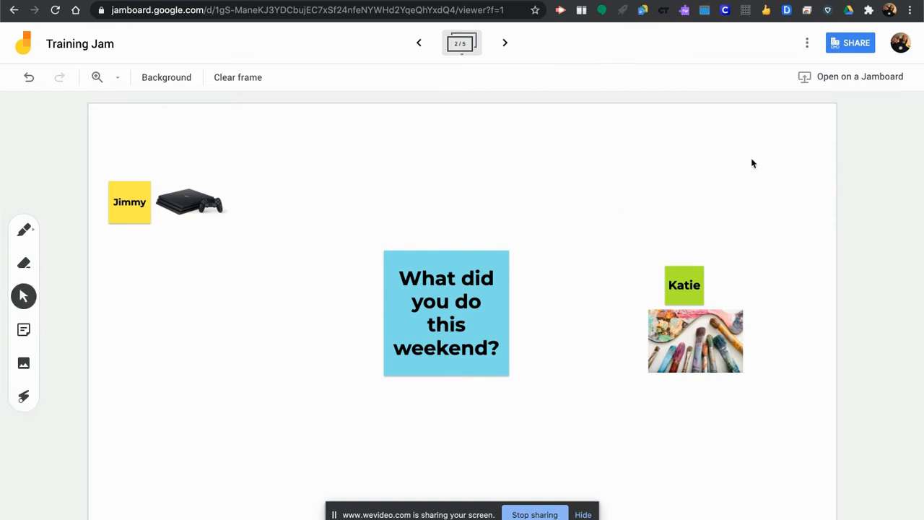
# Step: Share the jam by link with Learn Charter School Network at Editor access and copy the link
pyautogui.click(854, 43)
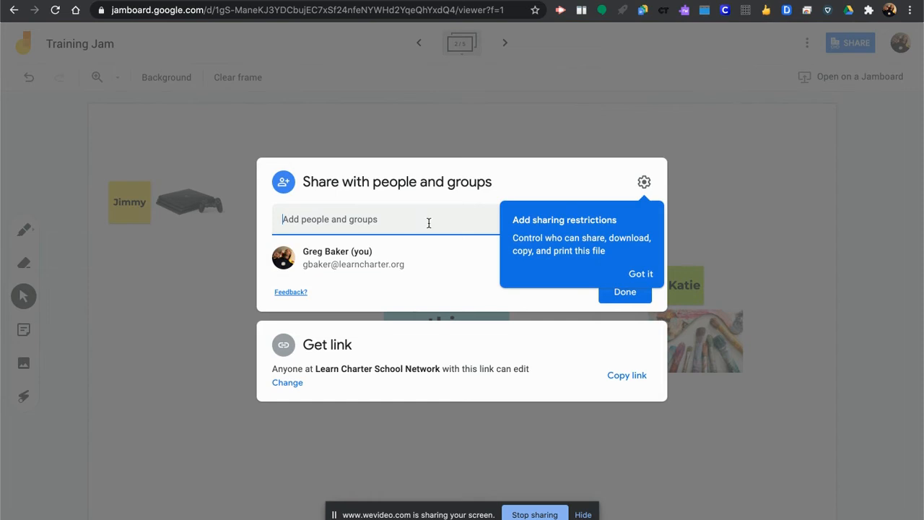
pyautogui.click(639, 273)
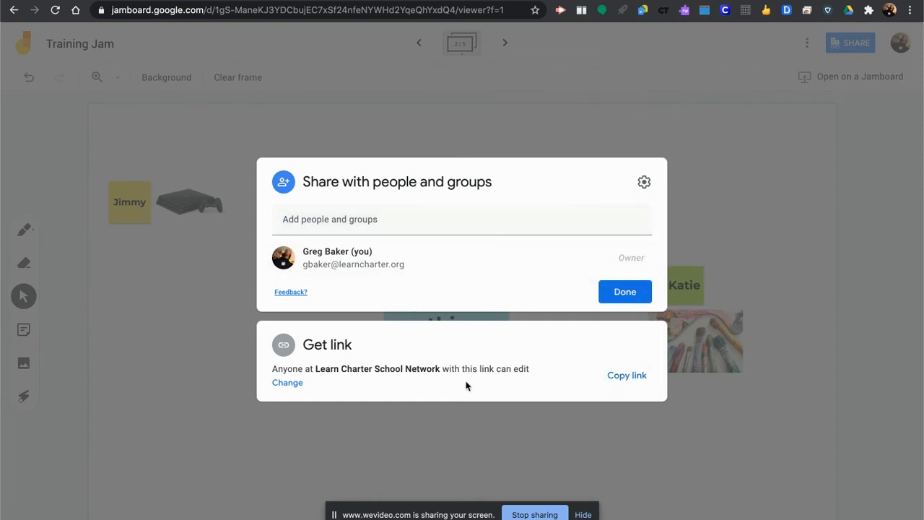
pyautogui.click(289, 384)
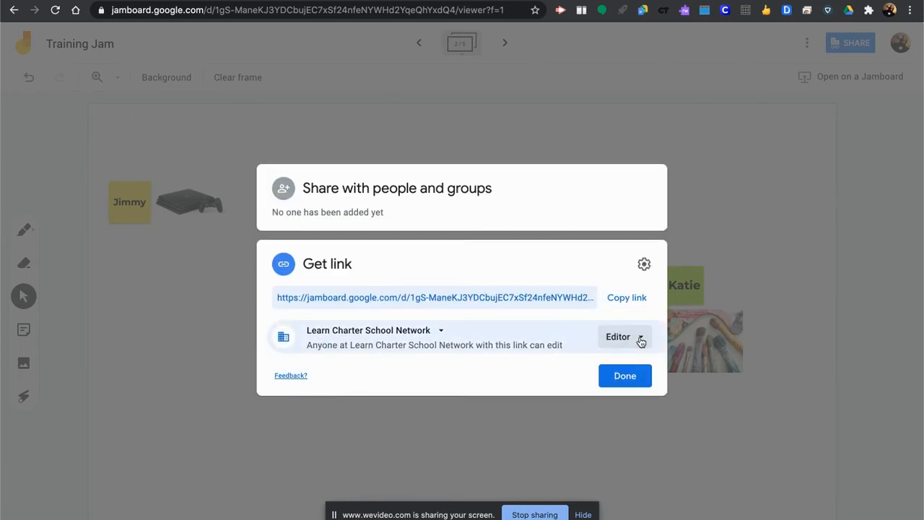
pyautogui.click(640, 338)
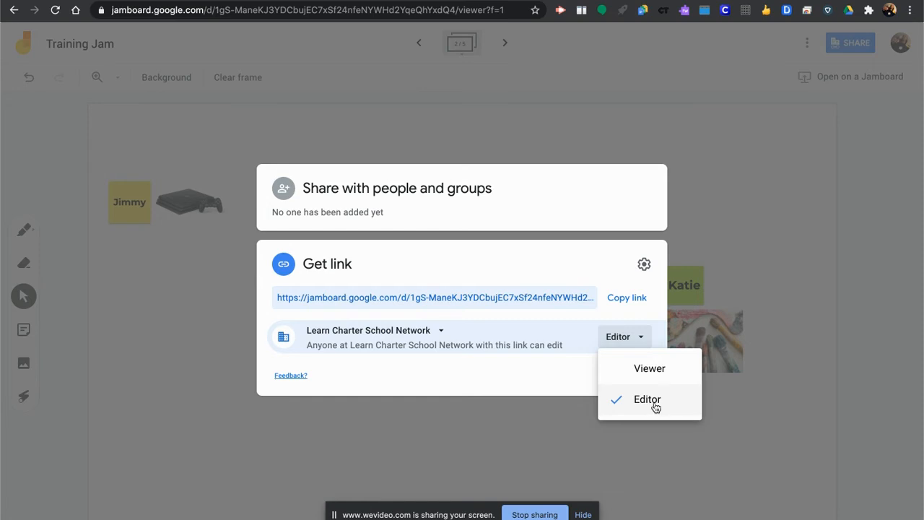
pyautogui.click(653, 404)
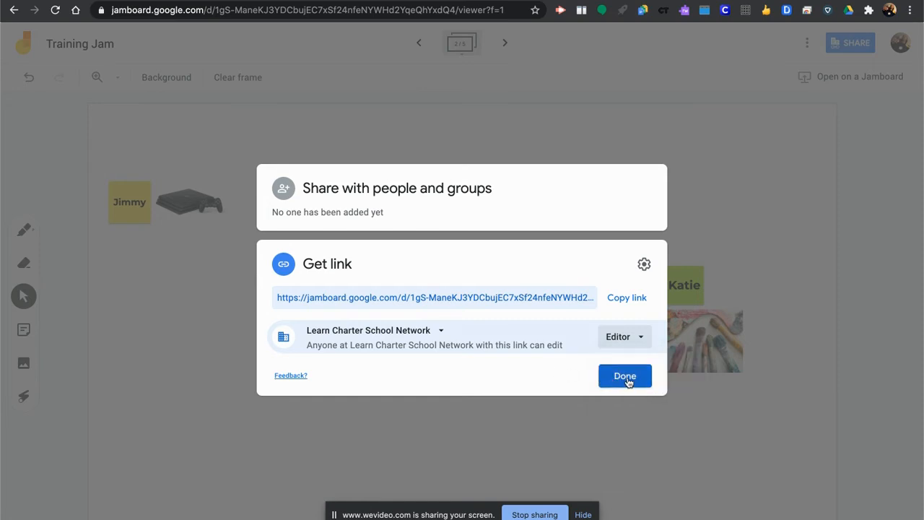
pyautogui.click(635, 304)
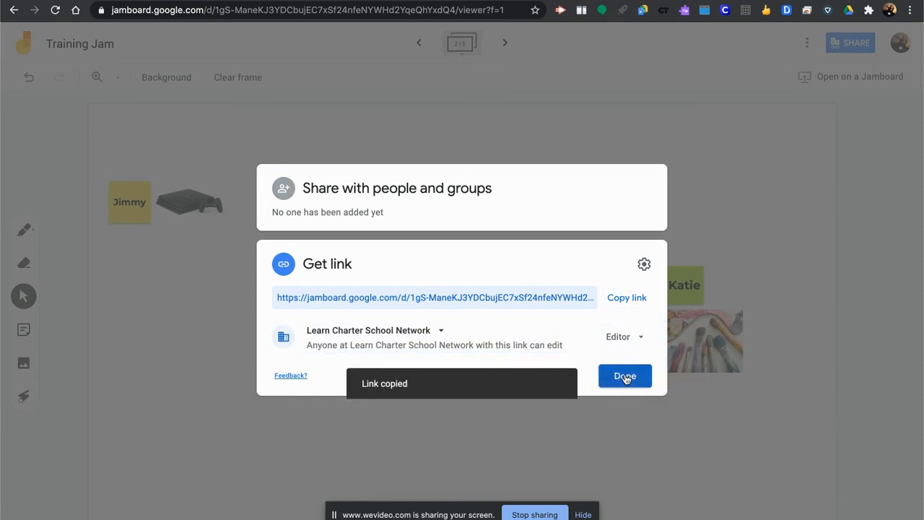
pyautogui.click(625, 376)
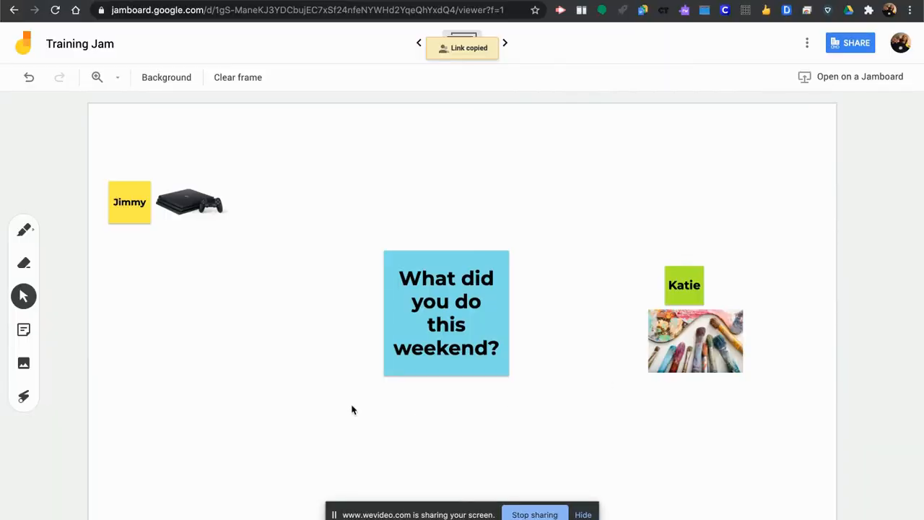
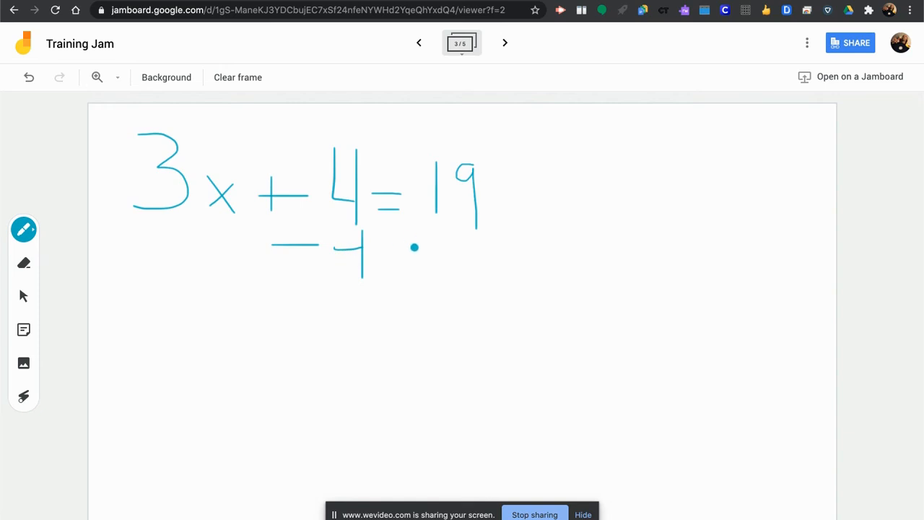
# Step: Handwrite "-4" in blue pen beneath the 19 of the equation on frame 3
pyautogui.moveTo(420, 256)
pyautogui.mouseDown()
pyautogui.moveTo(474, 260)
pyautogui.moveTo(470, 303)
pyautogui.mouseUp()
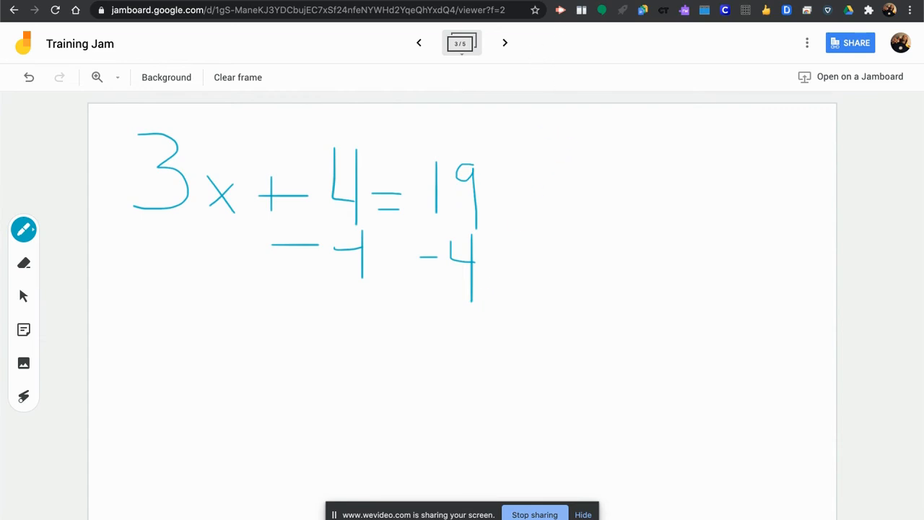
# Step: Switch to the Jamboard Problems presentation in Google Slides and download slide 1 as a JPEG named "math 1"
pyautogui.click(653, 2)
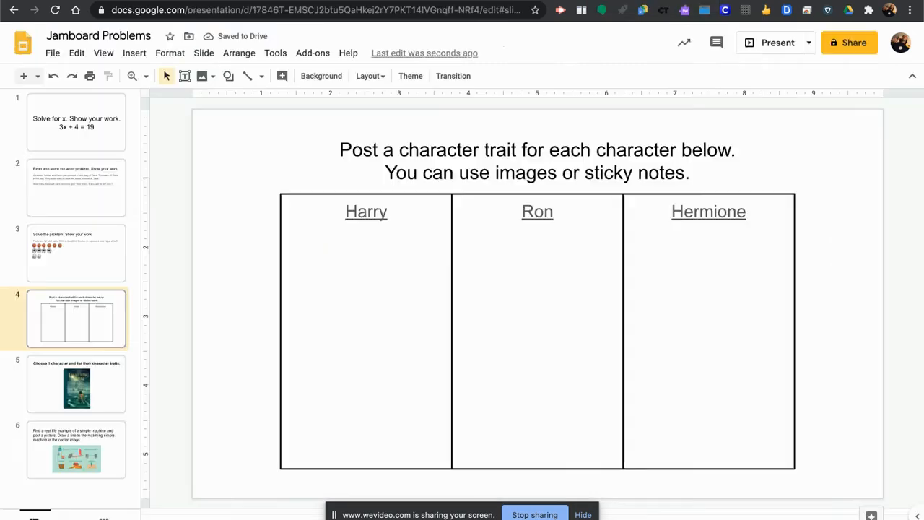
pyautogui.click(98, 110)
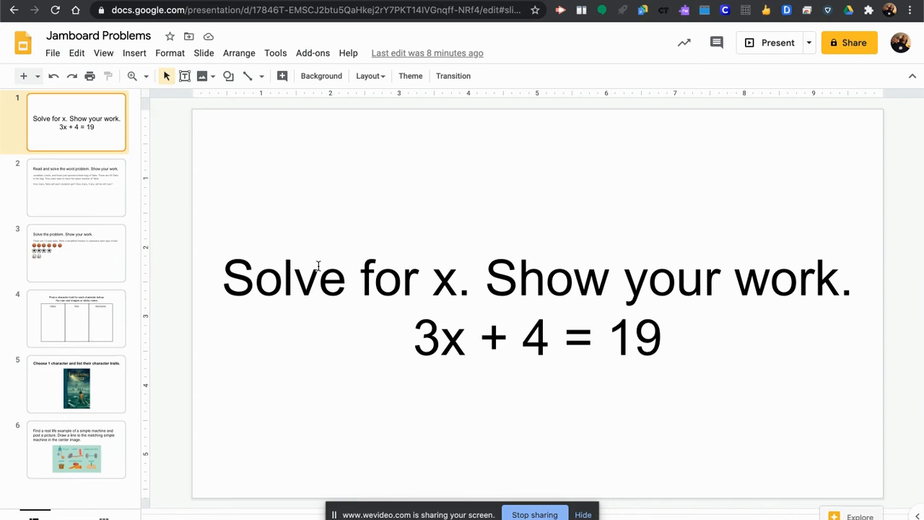
pyautogui.click(53, 55)
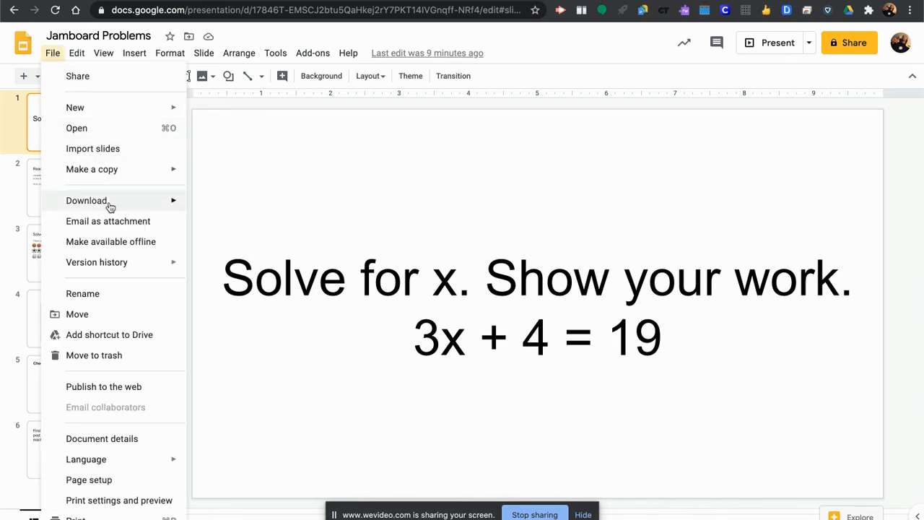
pyautogui.moveTo(152, 204)
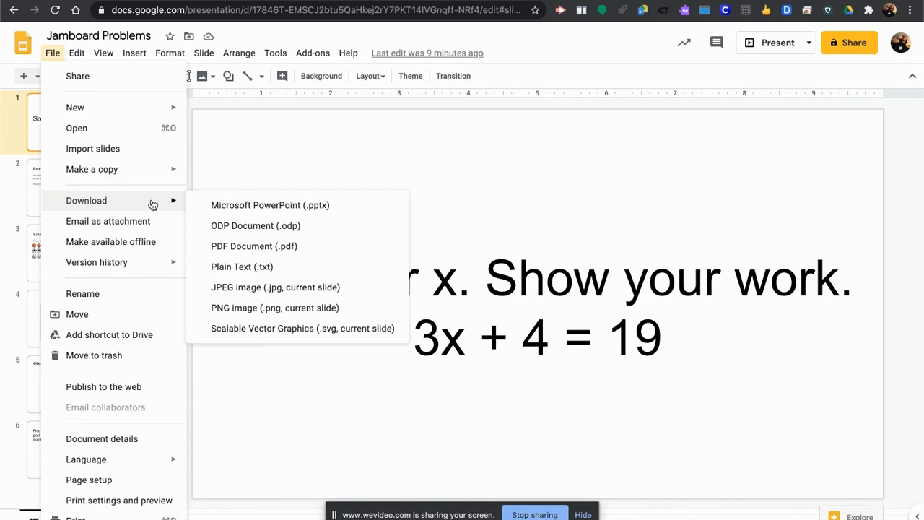
pyautogui.click(312, 291)
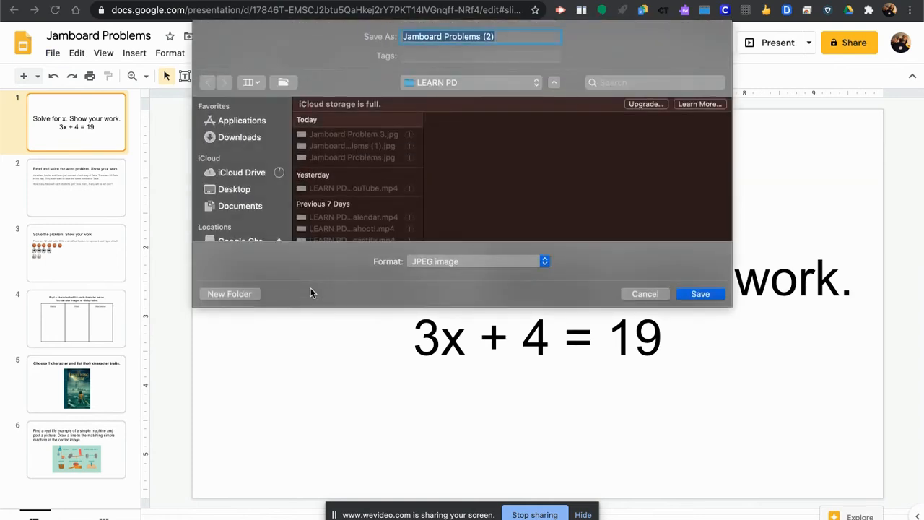
pyautogui.write('math 1')
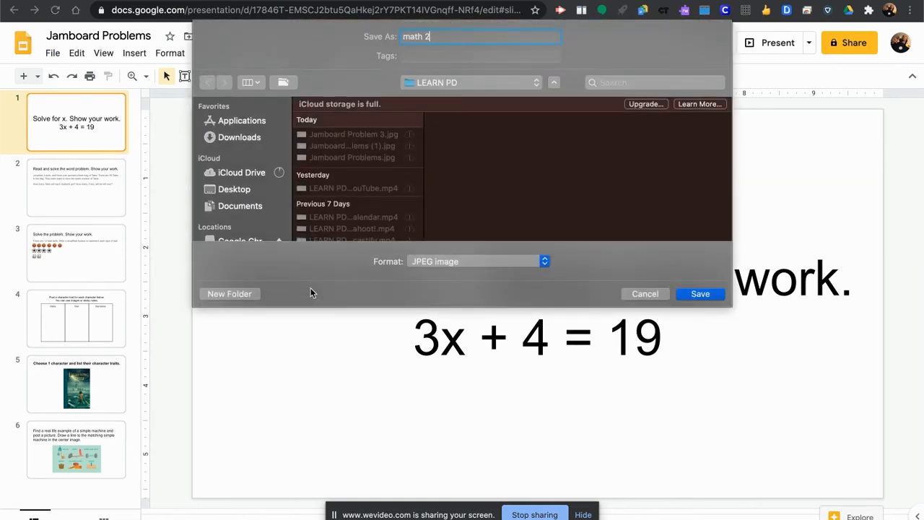
pyautogui.click(705, 297)
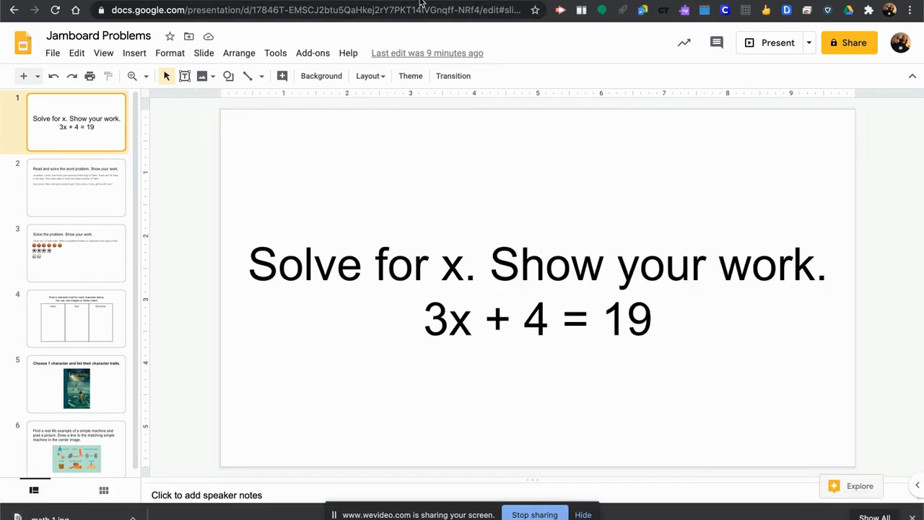
# Step: Switch back to the Training Jam in Jamboard and upload the image math 1.jpg to frame 4
pyautogui.click(309, 1)
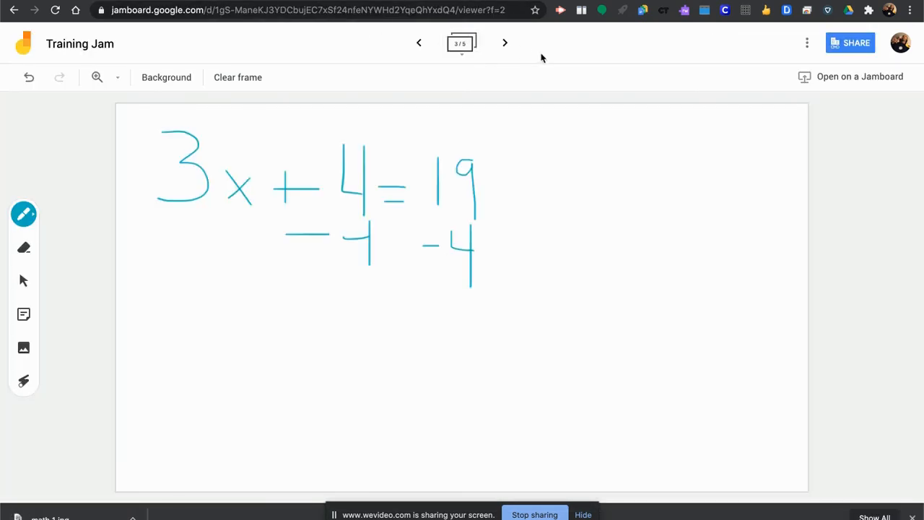
pyautogui.click(504, 44)
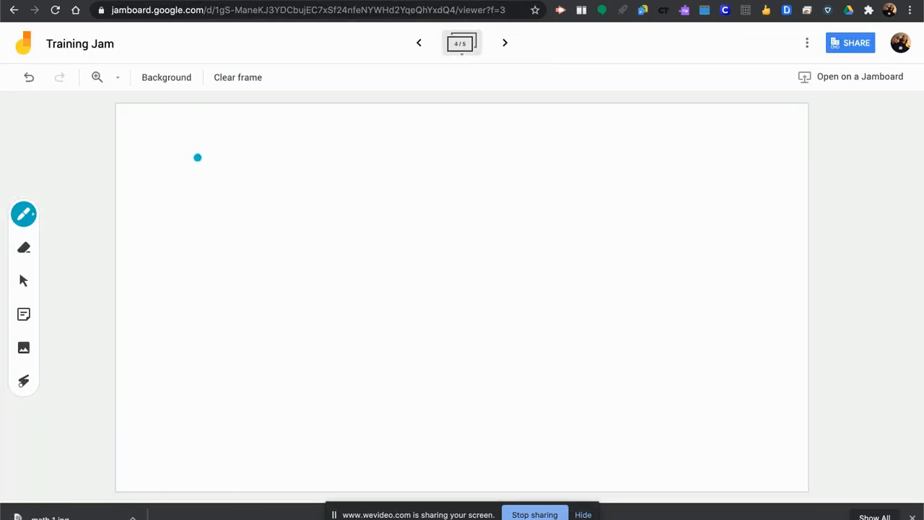
pyautogui.click(24, 348)
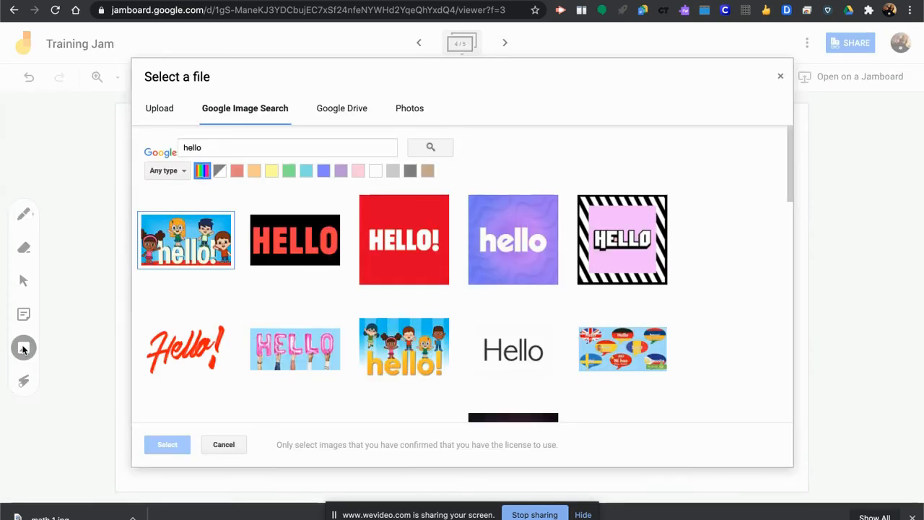
pyautogui.click(160, 108)
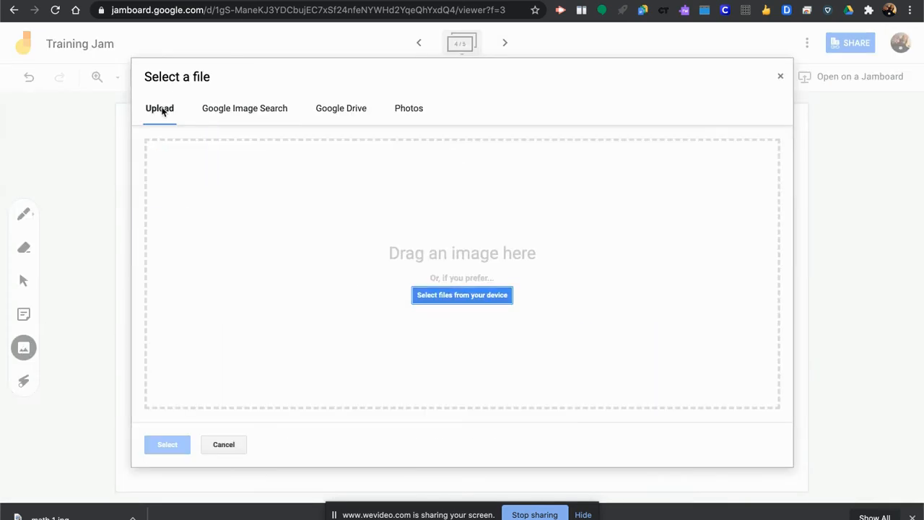
pyautogui.click(428, 296)
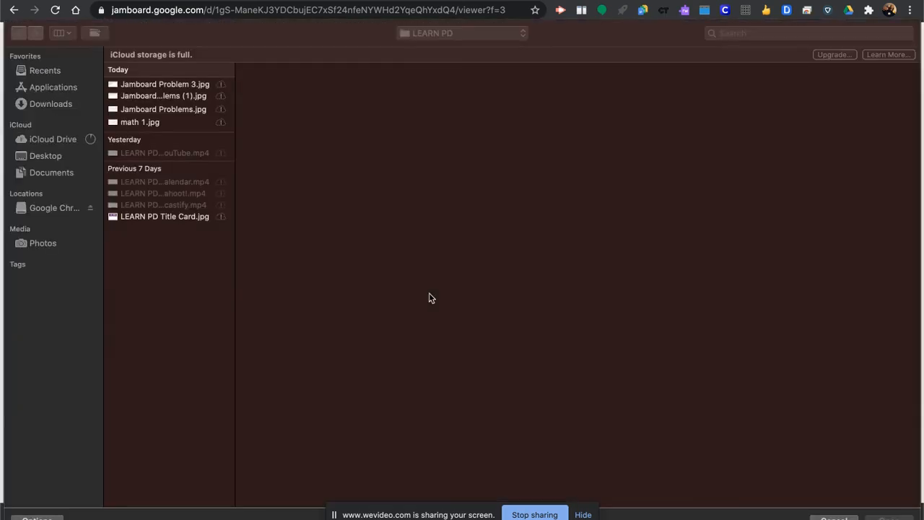
pyautogui.doubleClick(141, 122)
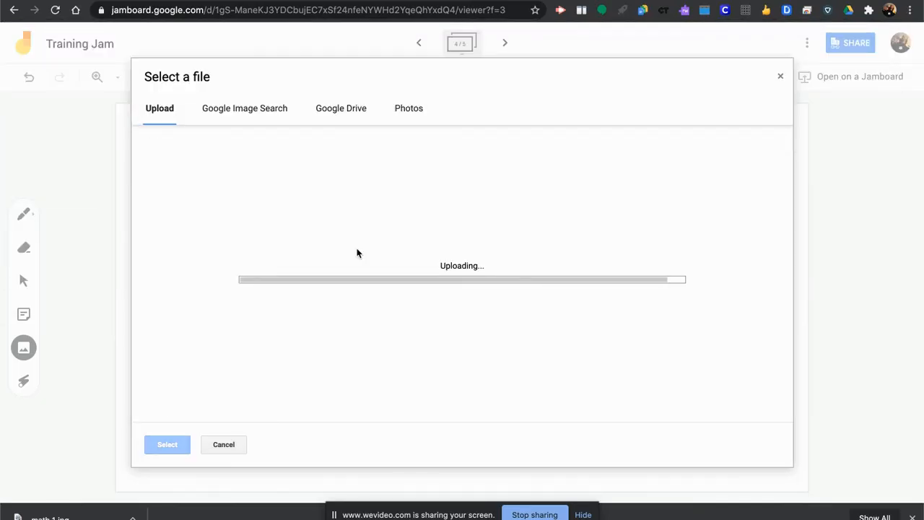
# Step: Shrink the "Solve for x" problem image and place it in the upper-left corner of frame 4
pyautogui.moveTo(356, 249); pyautogui.dragTo(343, 156)
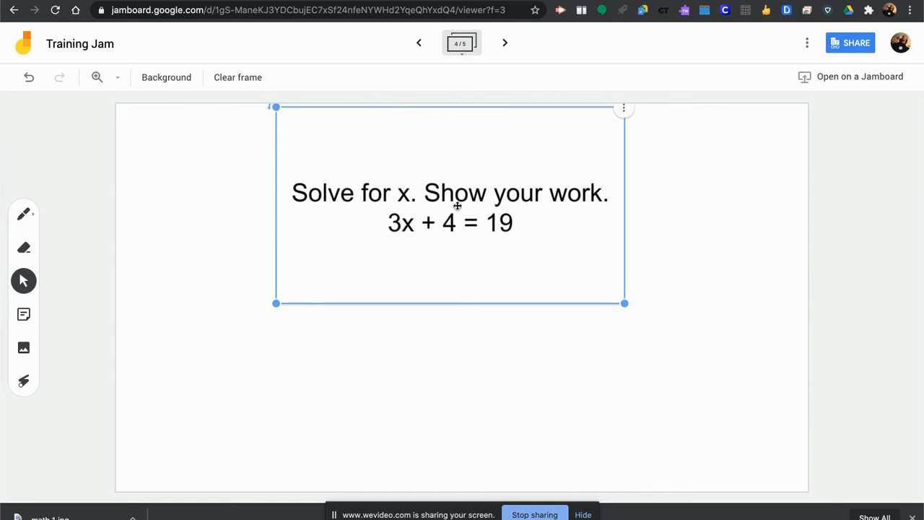
pyautogui.moveTo(624, 303); pyautogui.dragTo(501, 225)
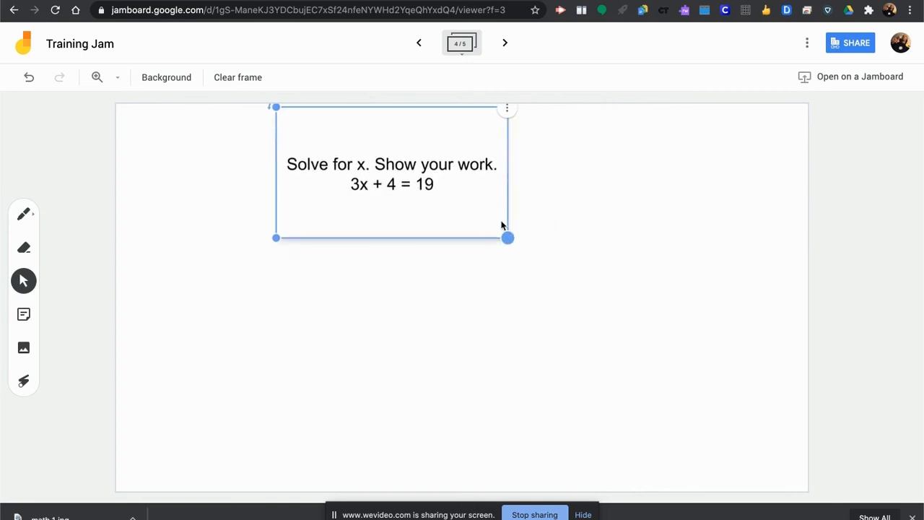
pyautogui.moveTo(382, 182); pyautogui.dragTo(226, 179)
pyautogui.click(365, 323)
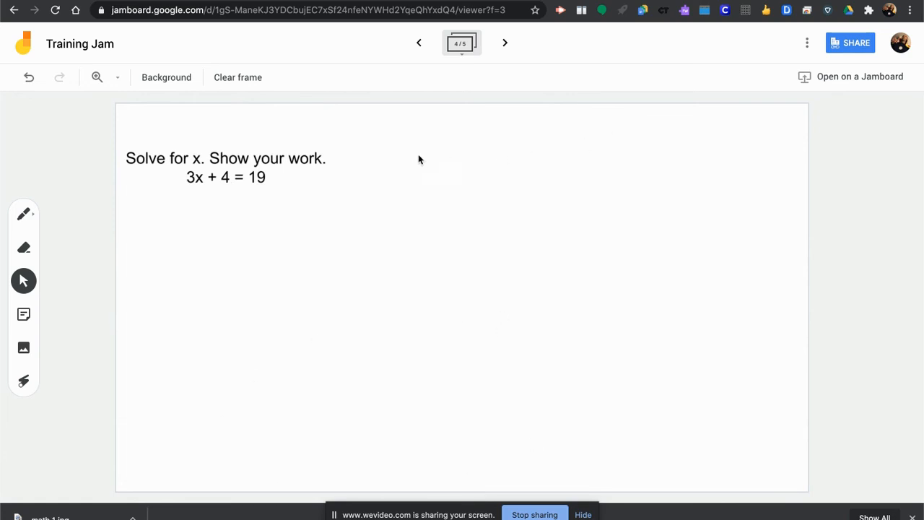
# Step: Insert a blank two-circle Venn diagram on frame 5 by searching Google images for "venn diagram"
pyautogui.click(506, 45)
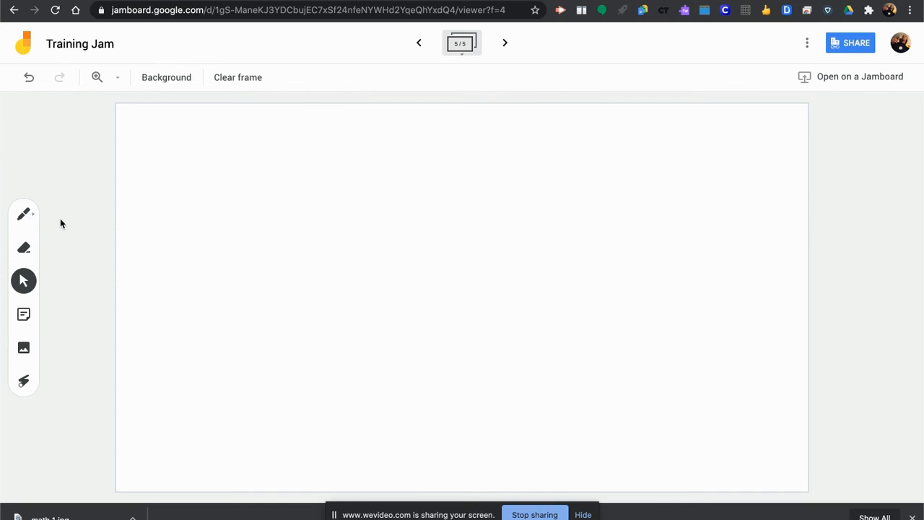
pyautogui.click(24, 350)
pyautogui.click(234, 110)
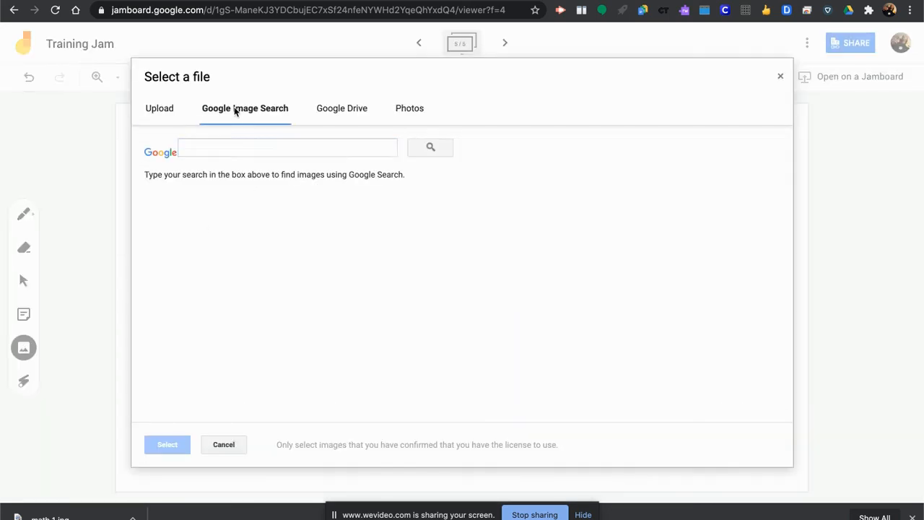
pyautogui.write('venn diagram')
pyautogui.press('Return')
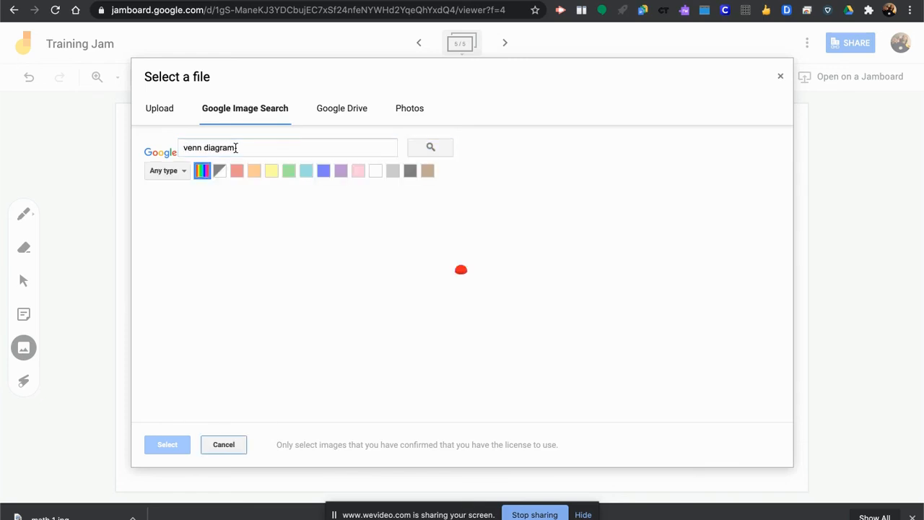
pyautogui.doubleClick(412, 251)
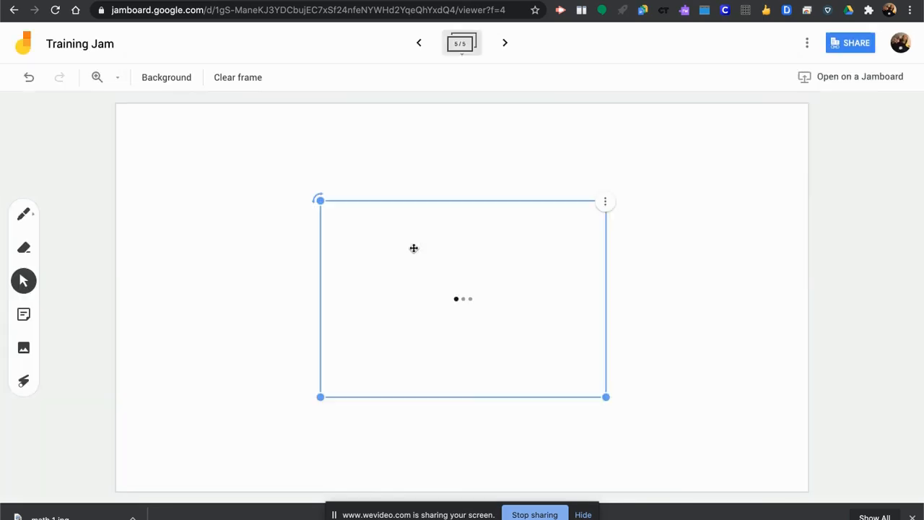
# Step: Enlarge the Venn diagram to fill the height of frame 5 and center it horizontally
pyautogui.moveTo(368, 349); pyautogui.dragTo(164, 252)
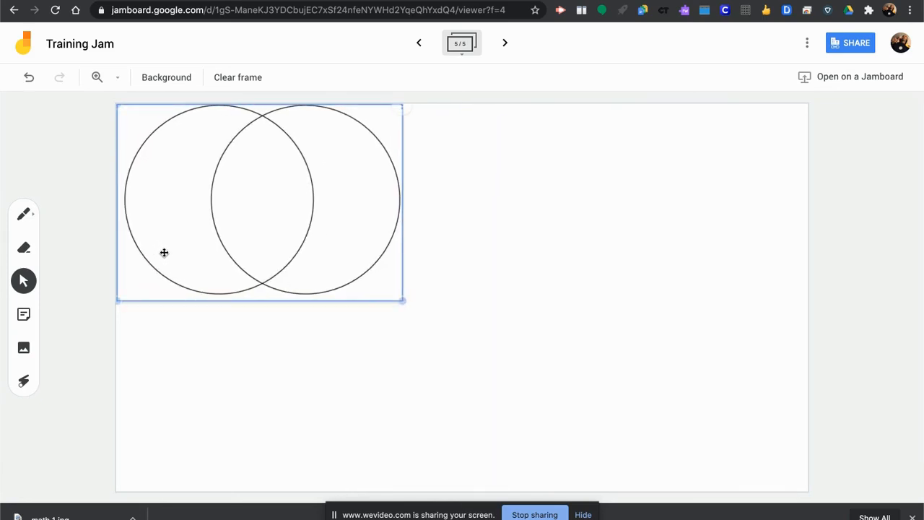
pyautogui.moveTo(401, 301); pyautogui.dragTo(755, 437)
pyautogui.moveTo(550, 368); pyautogui.dragTo(577, 368)
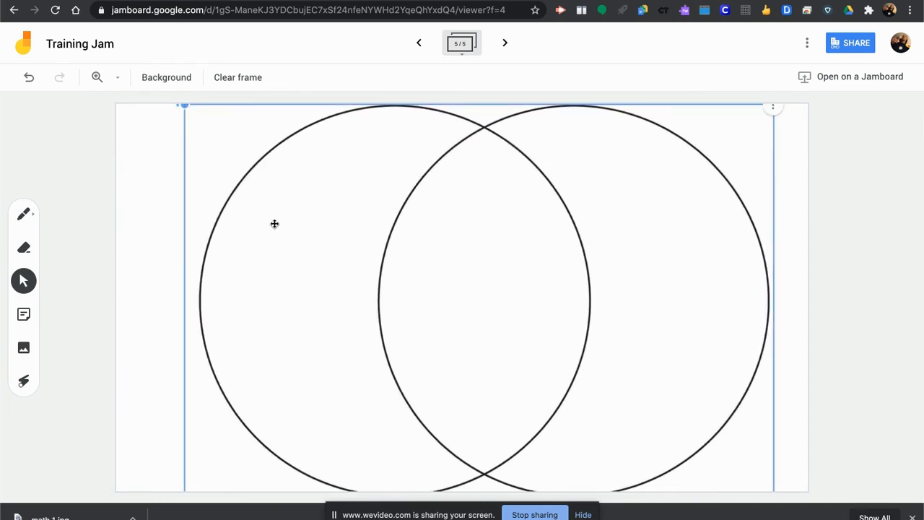
pyautogui.click(61, 214)
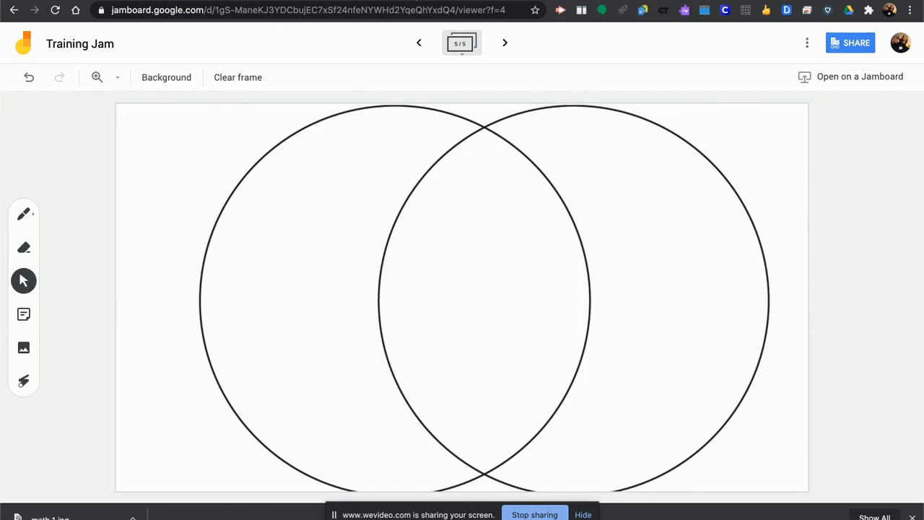
# Step: Switch to the student's Math Week 1 jam, view its frames through Problem 3 - Wednesday, and close the downloads bar
pyautogui.click(416, 1)
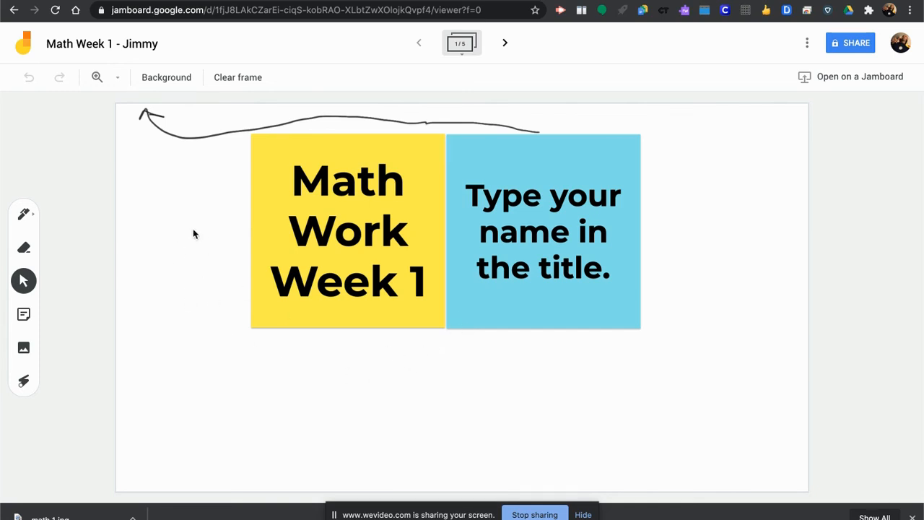
pyautogui.click(503, 43)
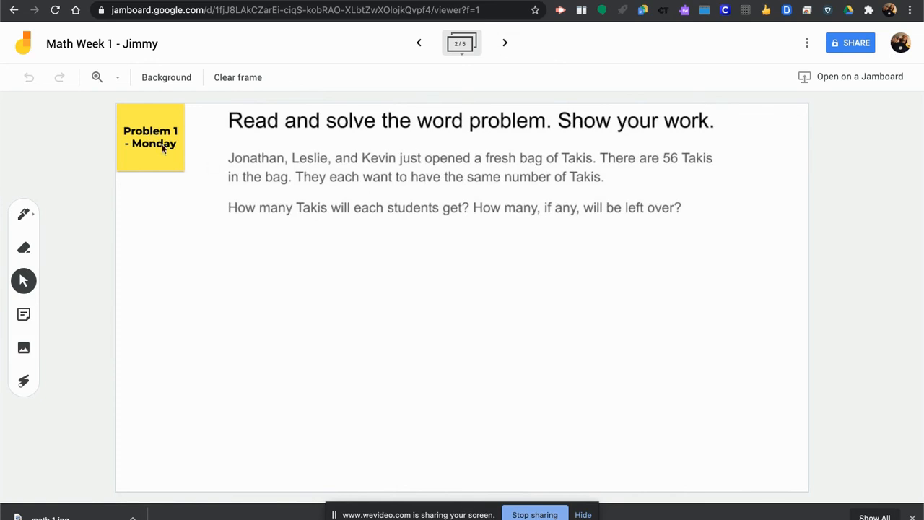
pyautogui.click(504, 44)
pyautogui.click(504, 45)
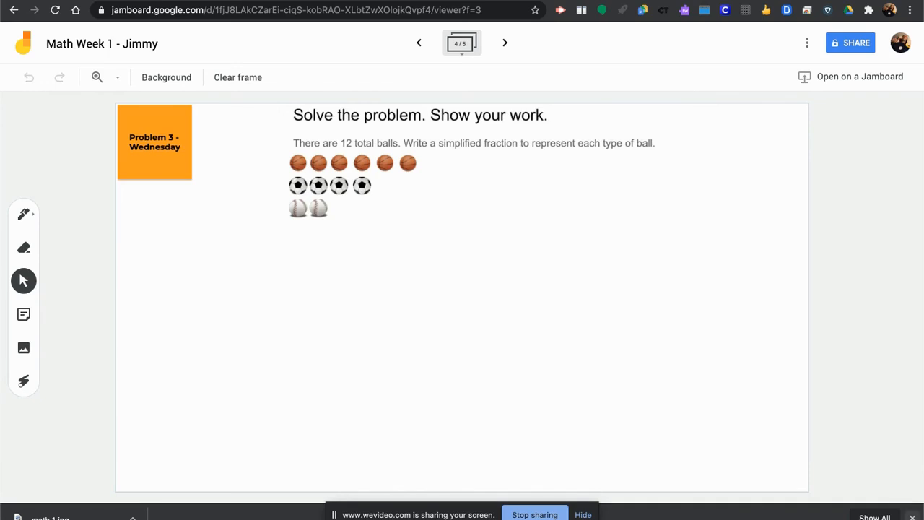
pyautogui.click(912, 517)
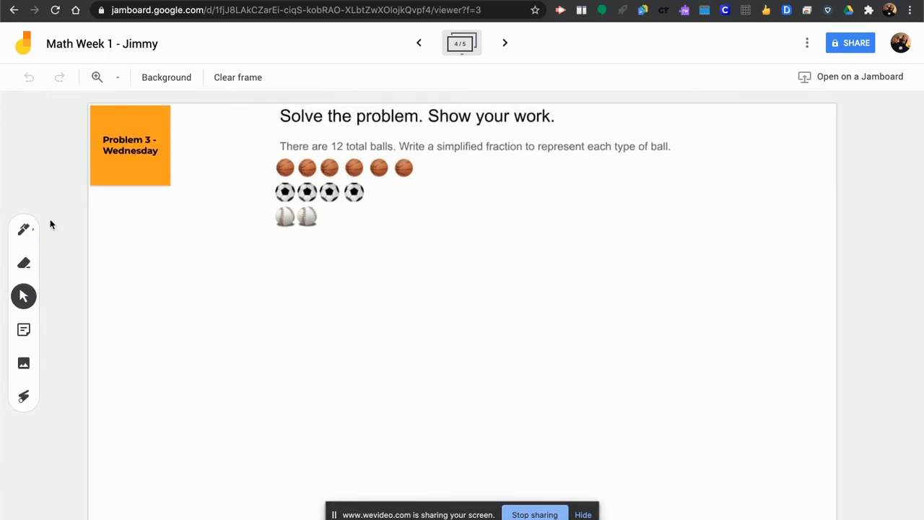